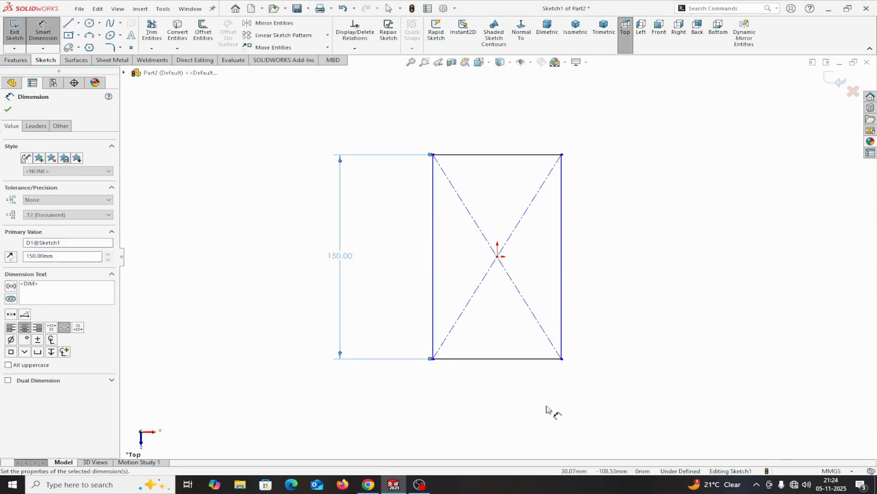
- Dimension the rectangle's bottom edge and set its width to 100 mm
click(528, 360)
click(508, 403)
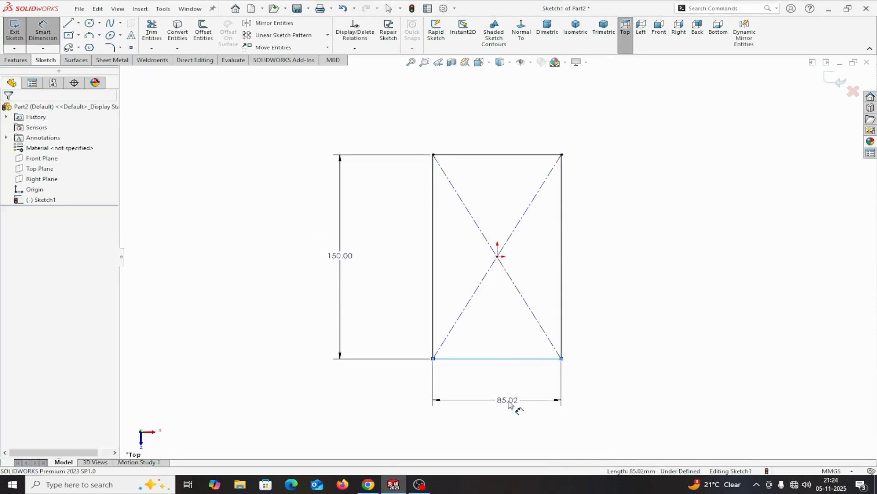
text(100)
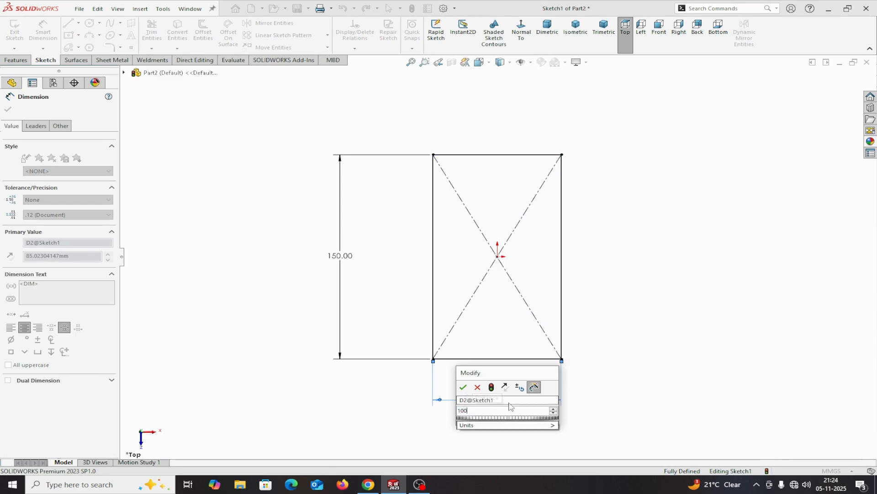
click(464, 388)
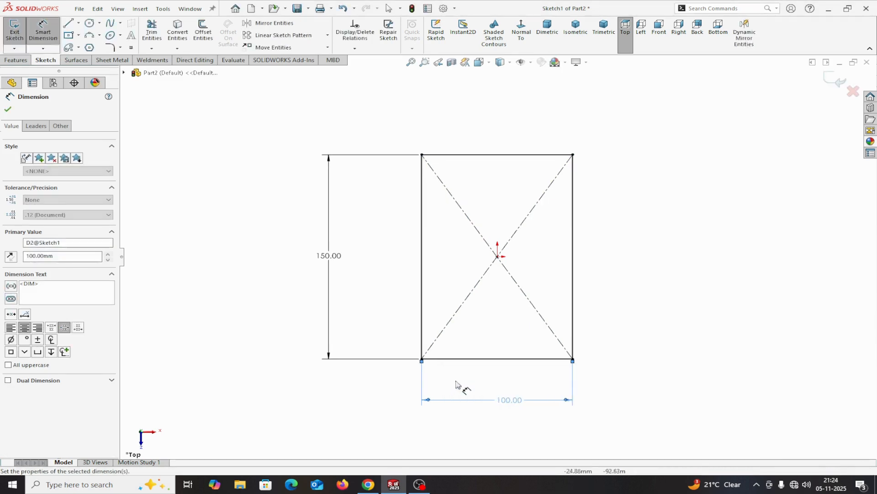
key(Escape)
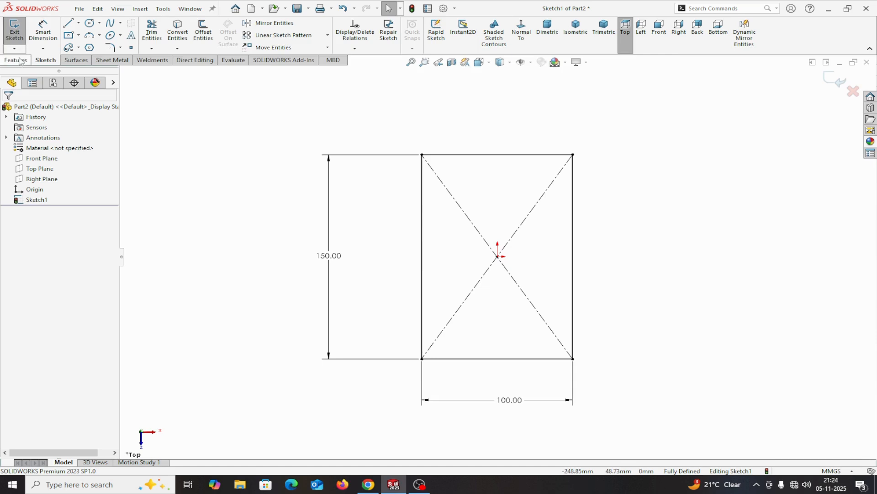
- Extrude the rectangle as a blind boss with a depth of 2 mm
click(20, 60)
click(17, 39)
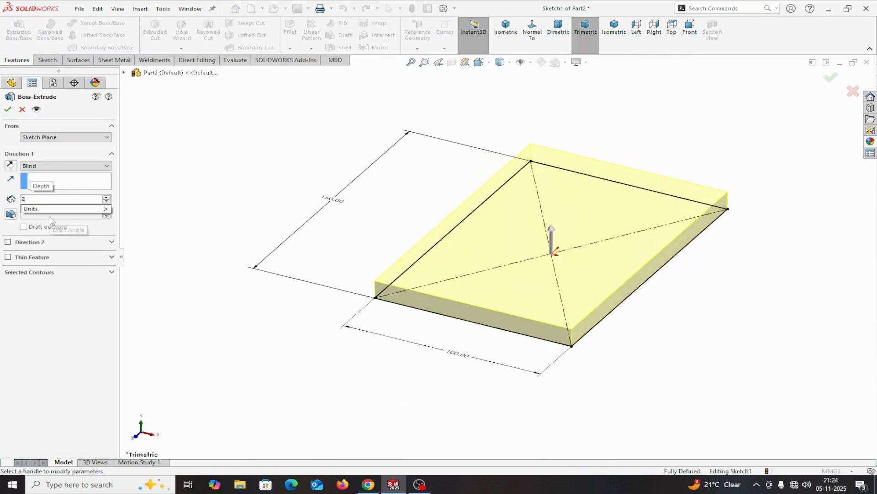
text(2)
click(7, 110)
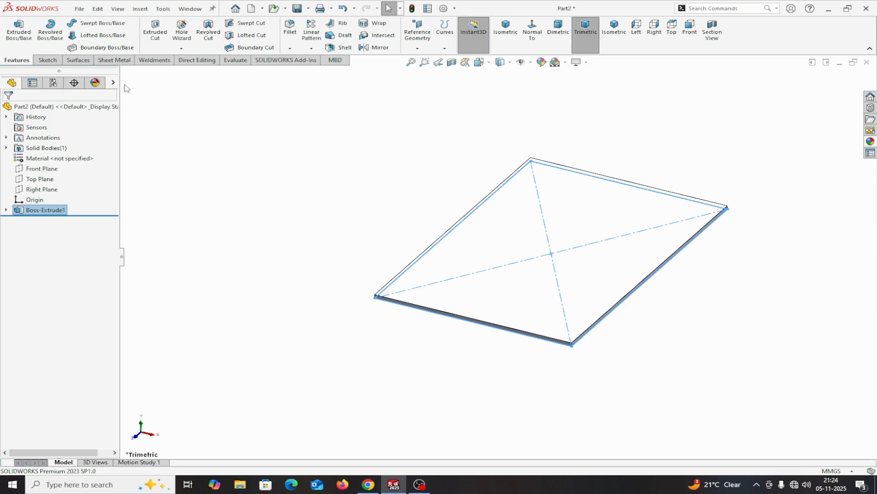
- Apply a light cyan colour (RGB 128, 255, 255) from the standard swatches to the whole part
click(113, 83)
click(151, 106)
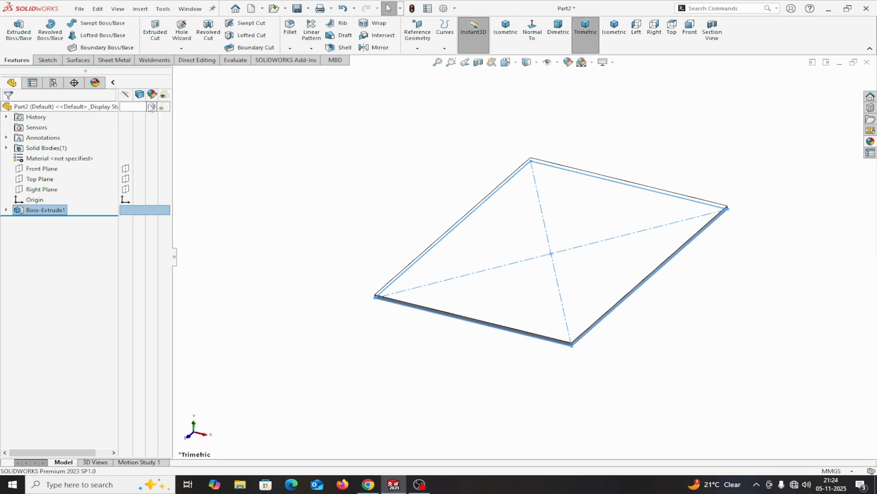
click(189, 114)
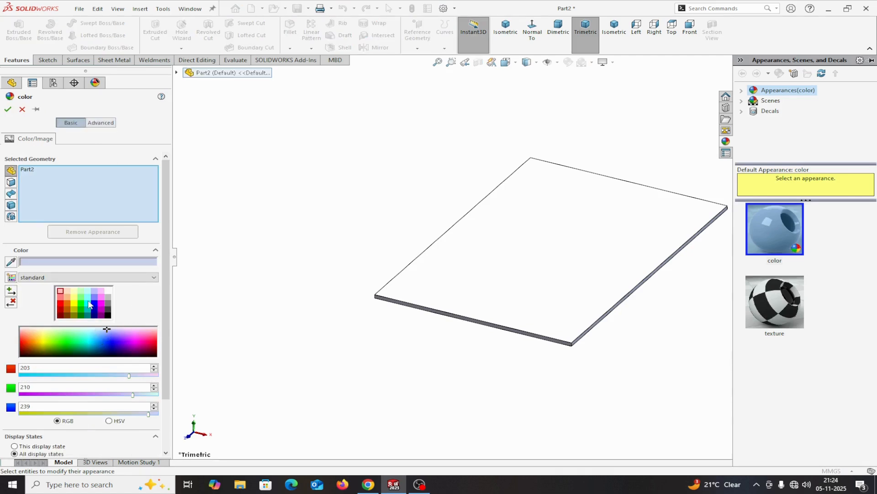
click(88, 299)
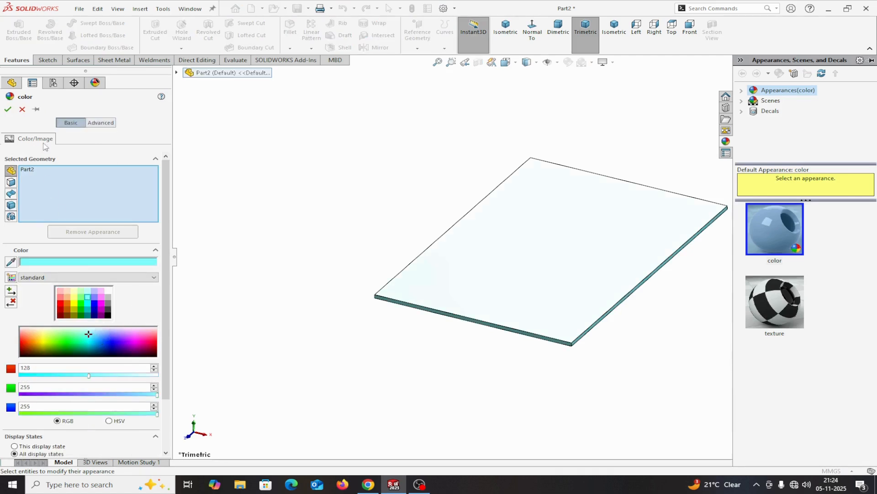
click(7, 109)
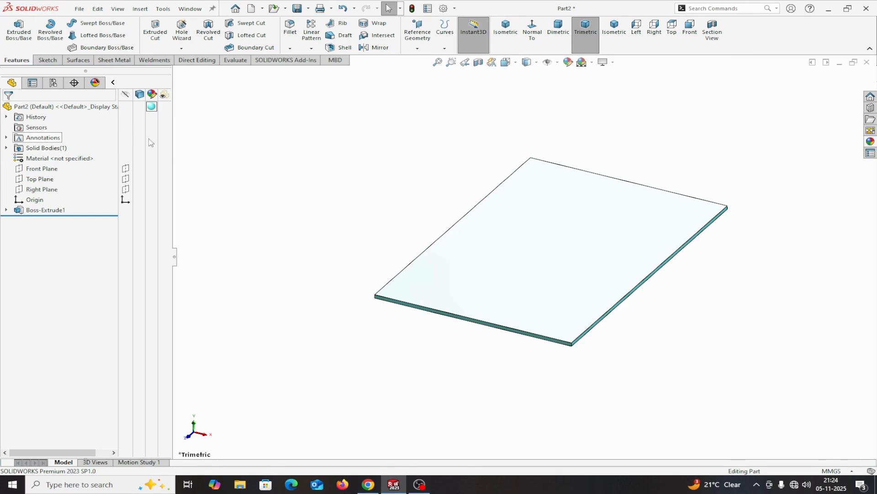
click(113, 83)
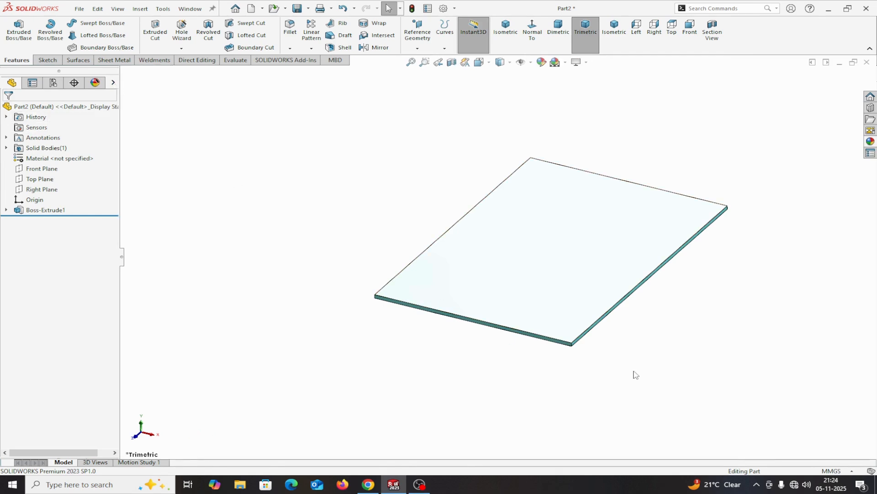
- Start a sketch on the plate's large top face and draw a circle about 6.7 mm in diameter near the lower-left corner
scroll(623, 303, up, 4)
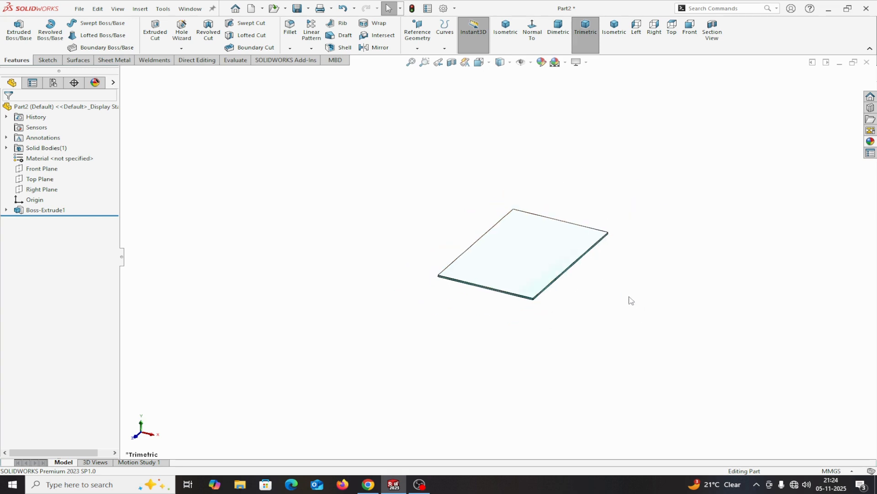
middle_drag(631, 300, 648, 318)
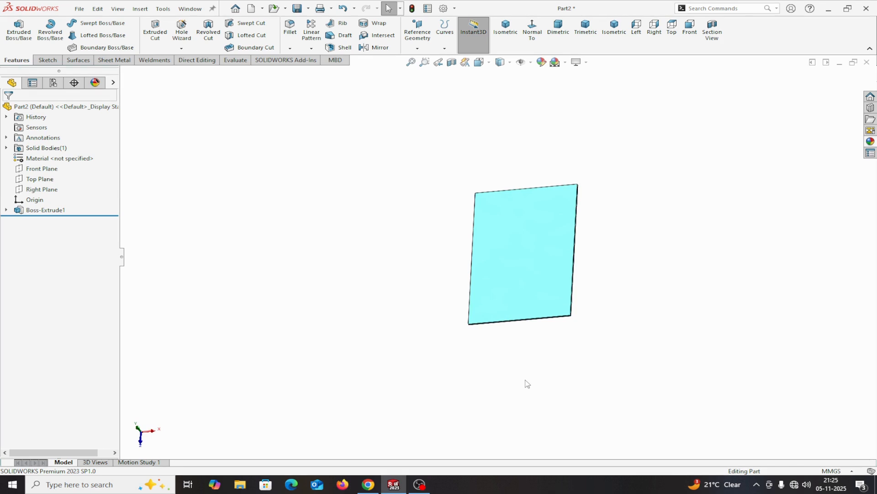
click(512, 280)
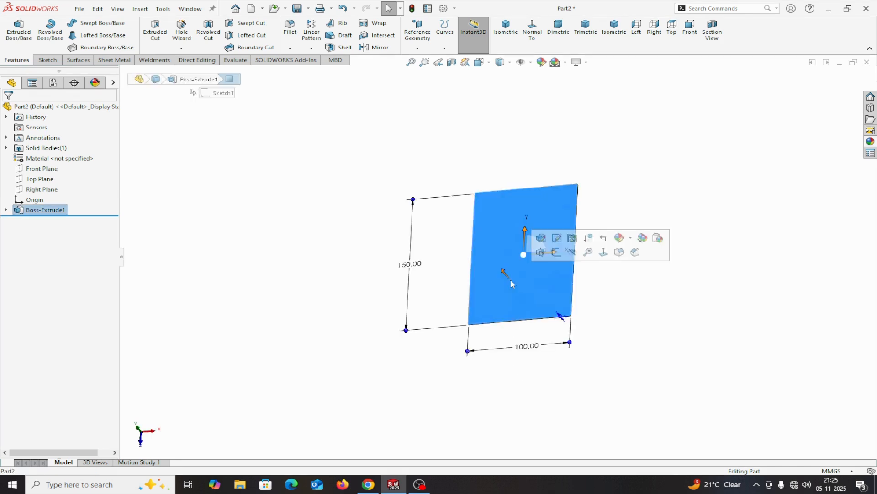
click(557, 252)
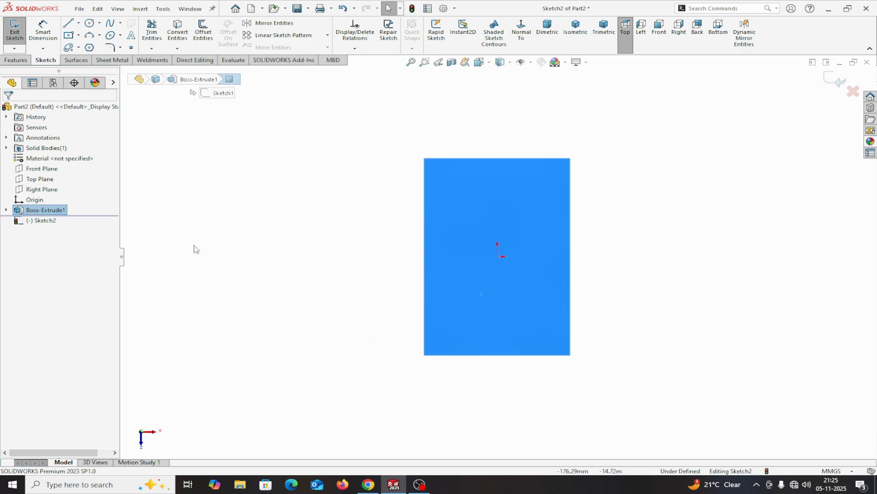
click(90, 24)
scroll(483, 337, down, 5)
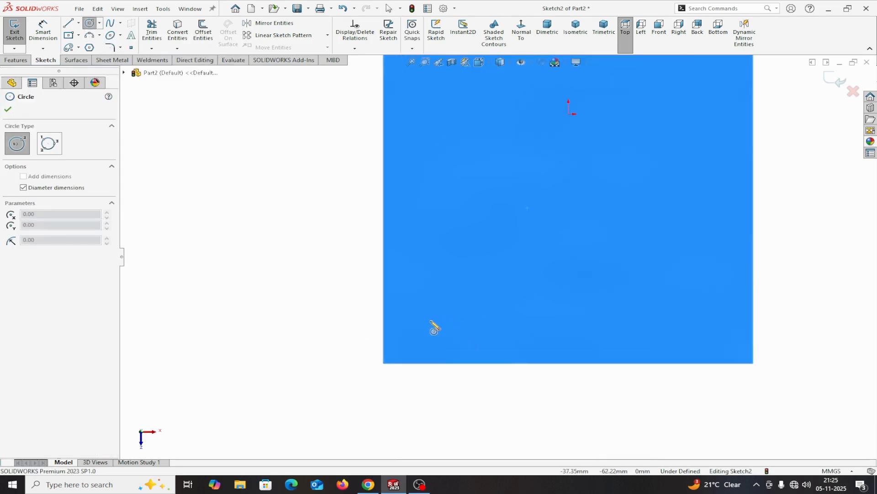
click(426, 326)
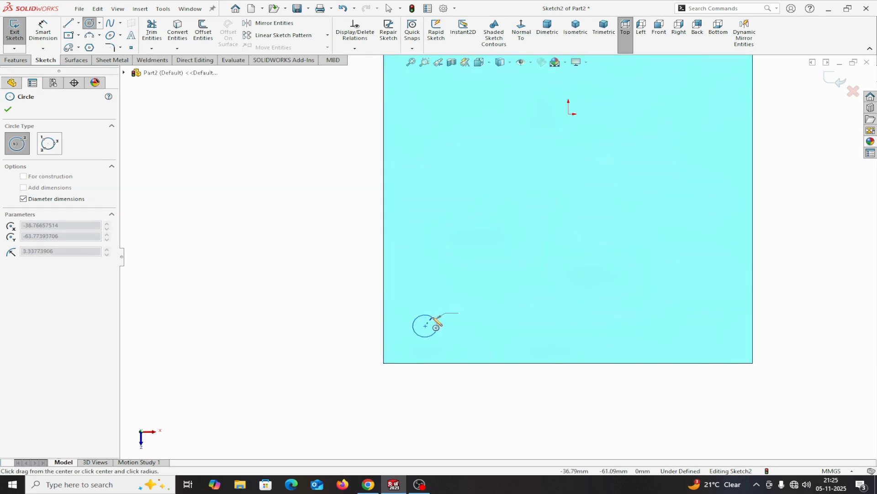
click(434, 316)
right_click(435, 318)
click(457, 324)
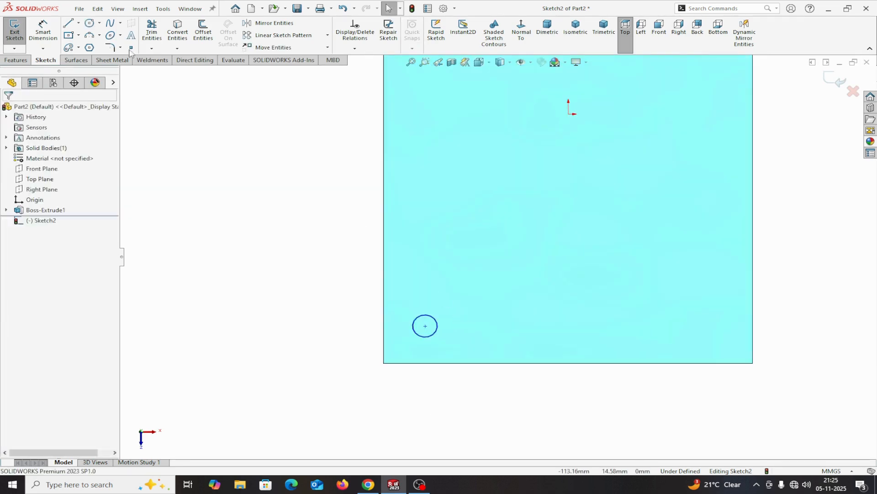
- Dimension the circle and set its diameter to 8 mm
click(43, 30)
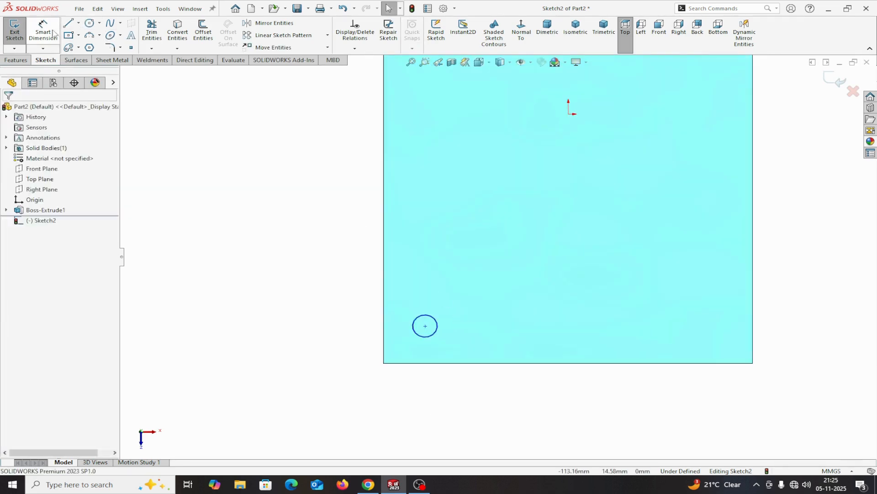
click(444, 330)
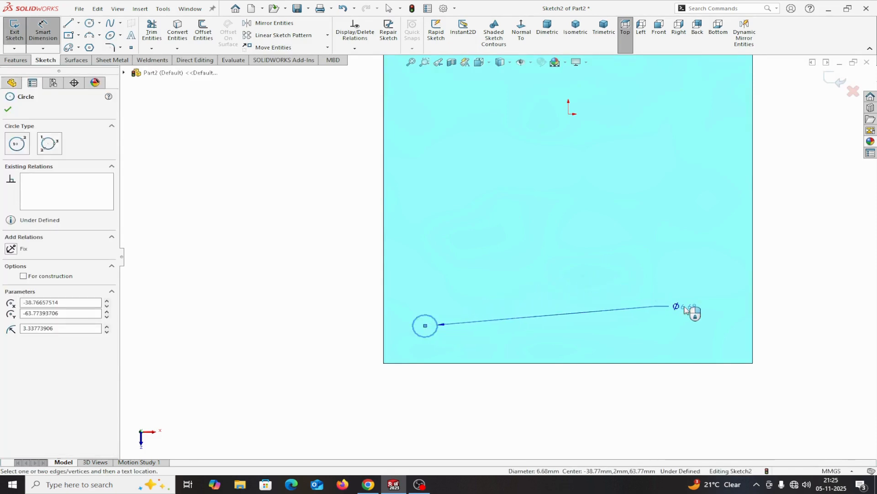
click(687, 392)
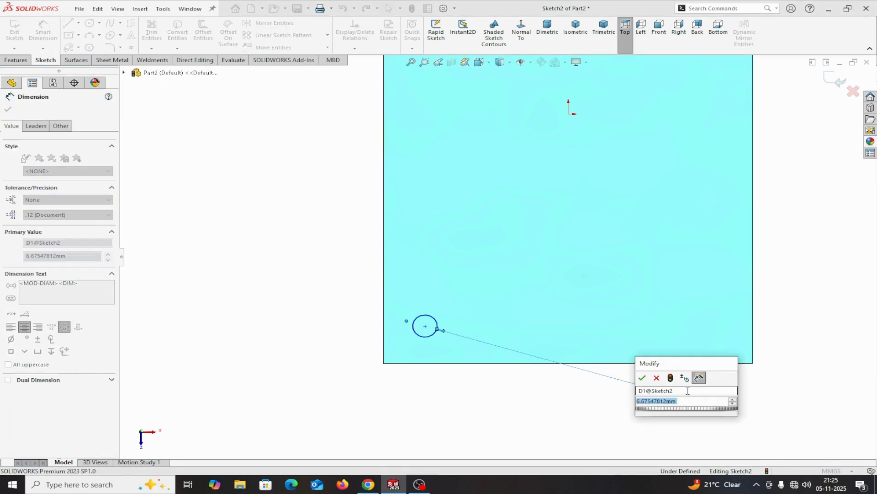
text(8)
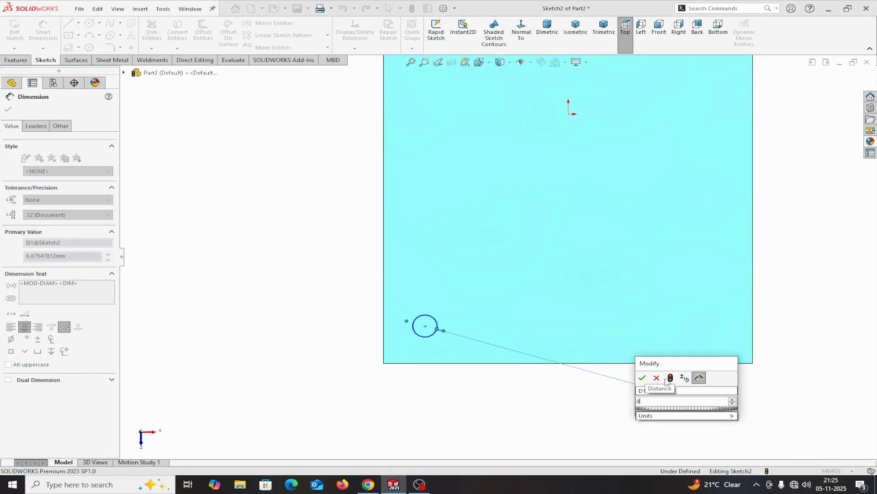
click(643, 378)
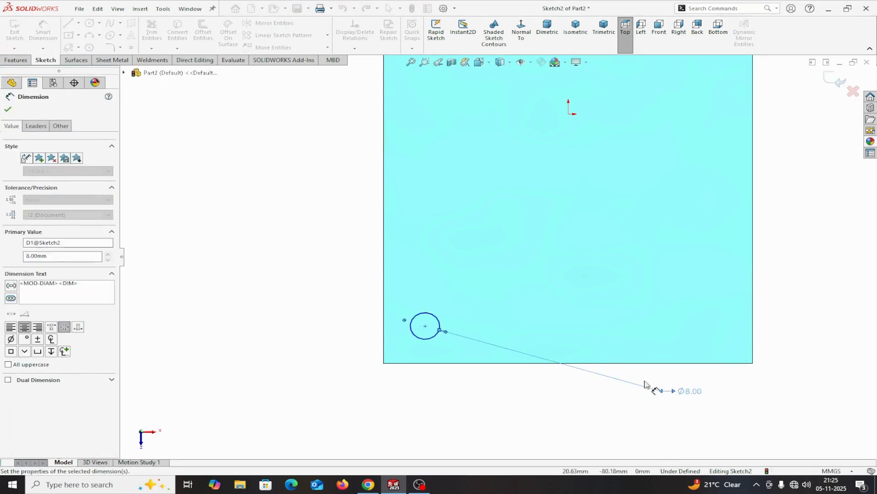
- Dimension the circle's centre from the plate's bottom edge and set the distance to 15 mm
click(435, 363)
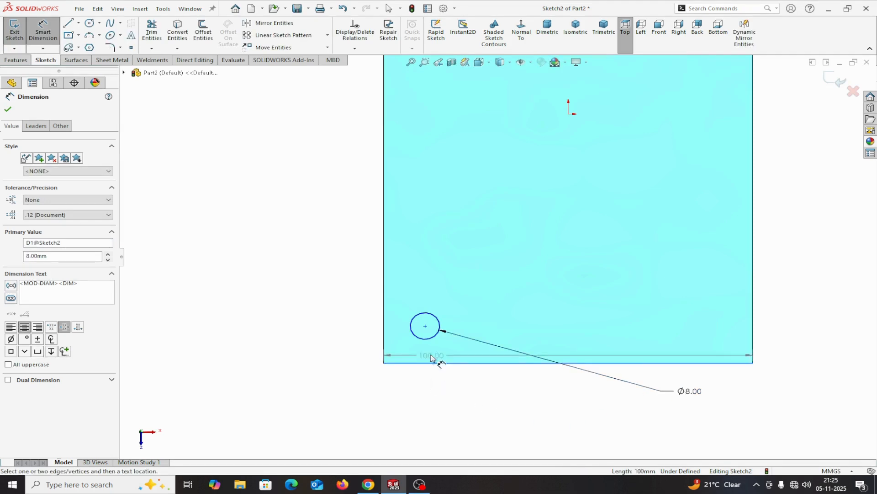
click(426, 326)
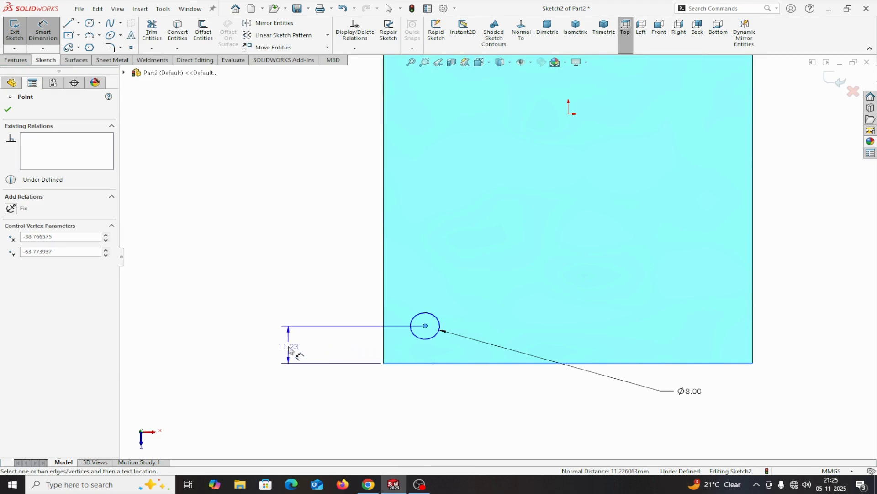
click(289, 350)
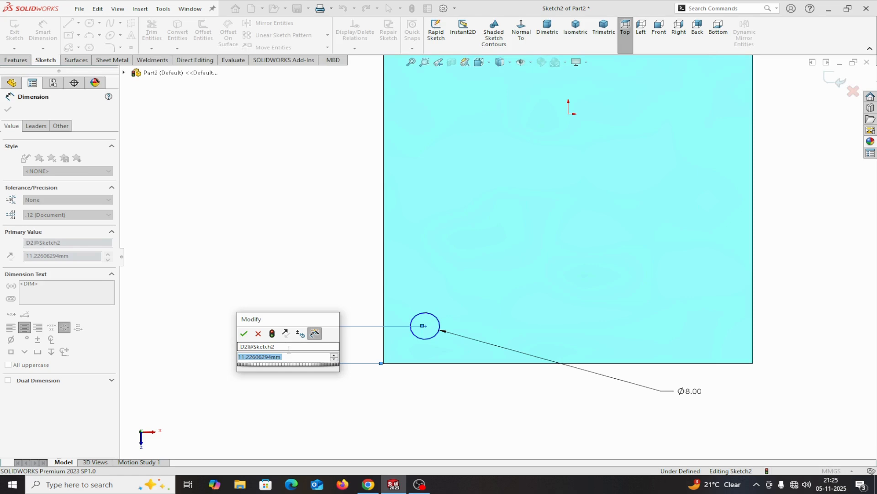
text(15)
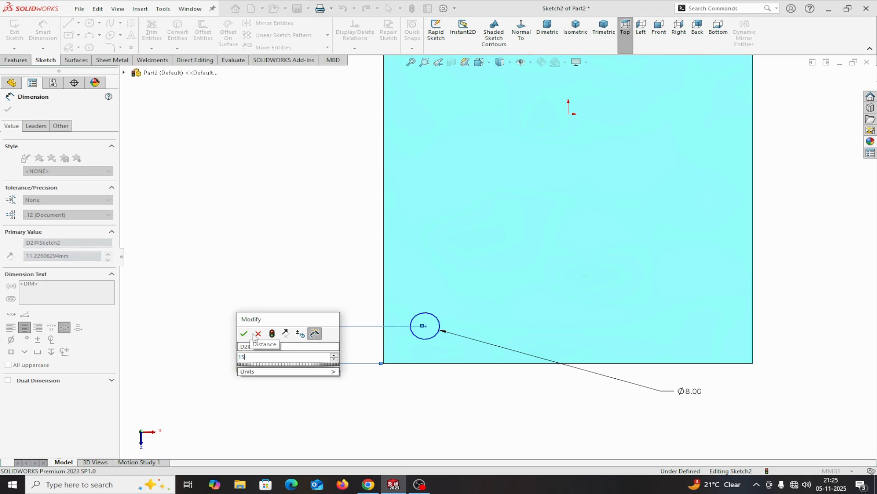
click(244, 334)
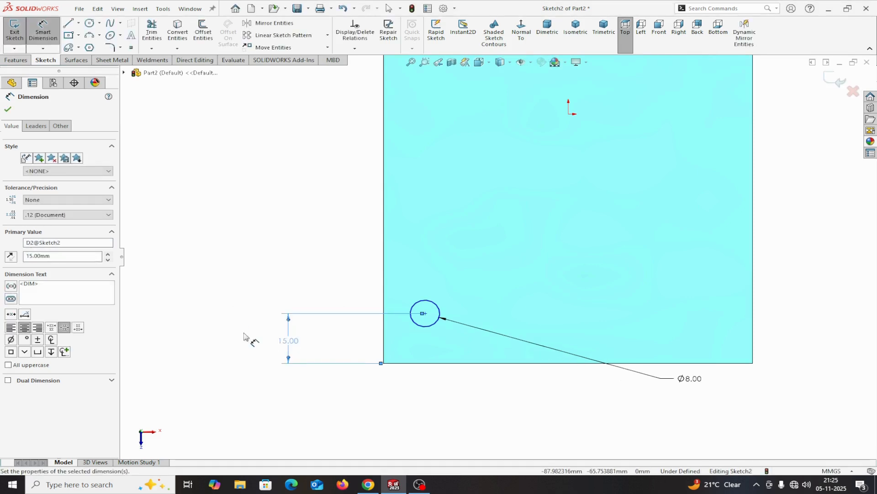
- Dimension the circle's centre from the plate's left edge and set the distance to 20 mm
click(384, 349)
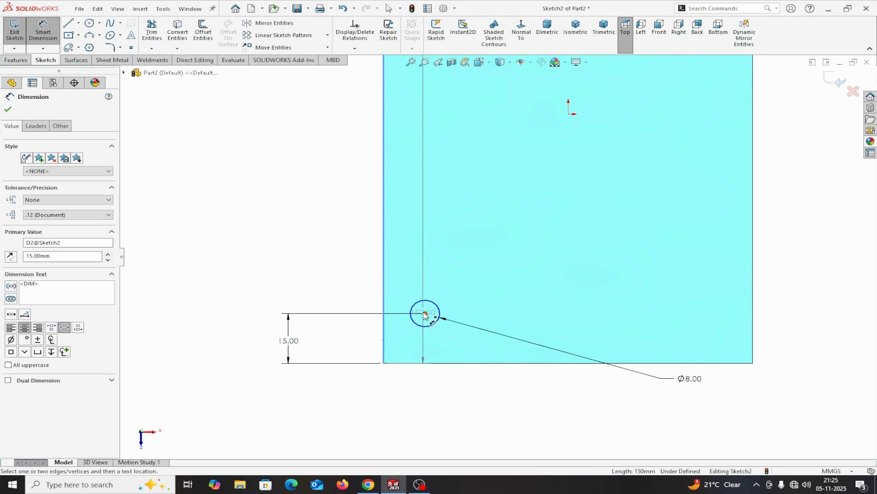
click(425, 313)
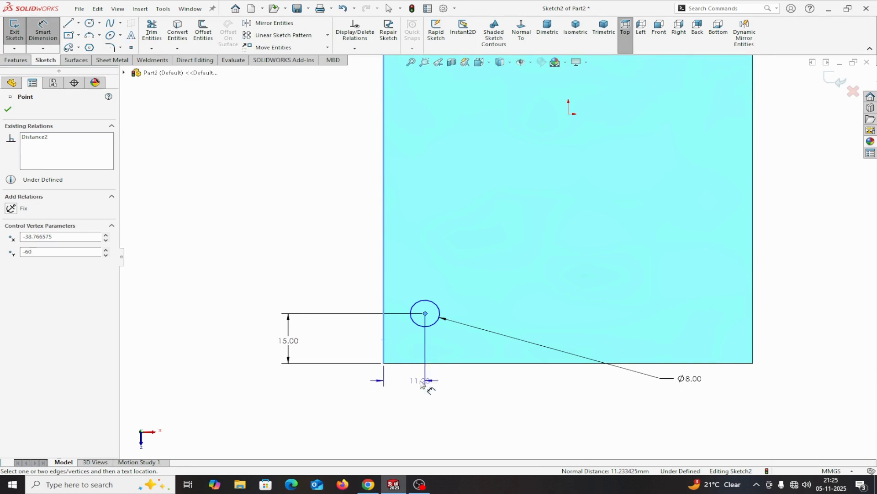
click(419, 385)
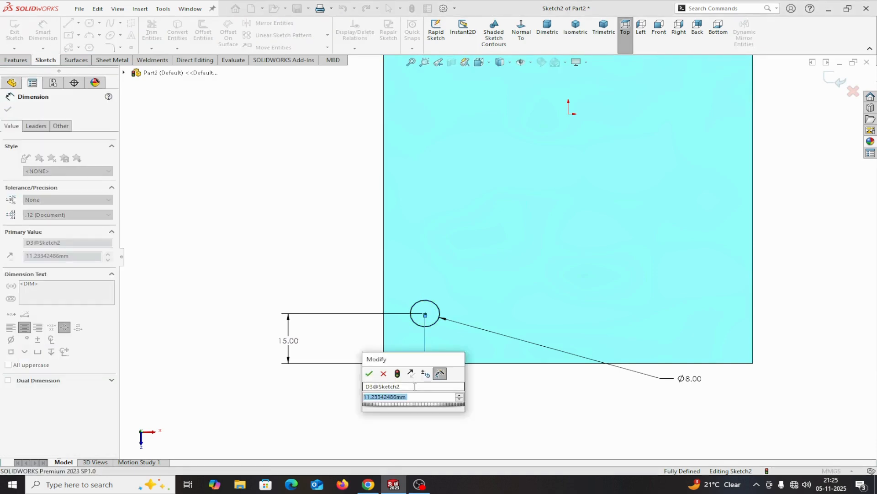
text(20)
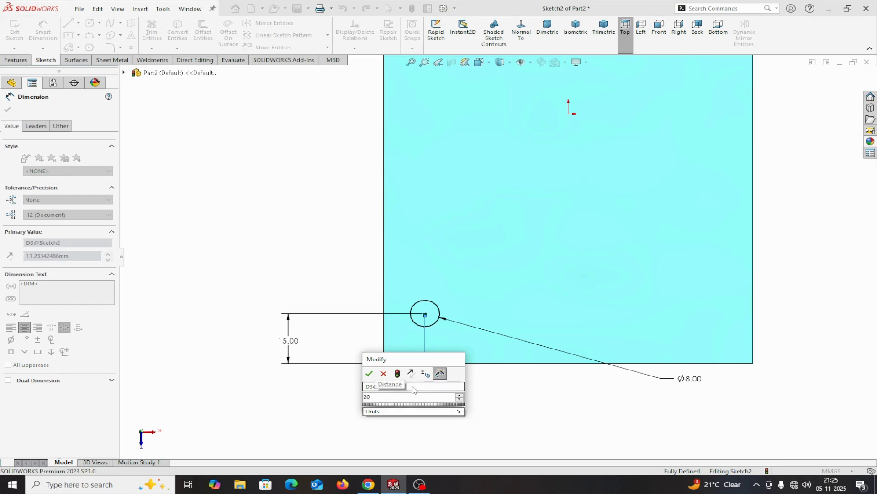
click(369, 374)
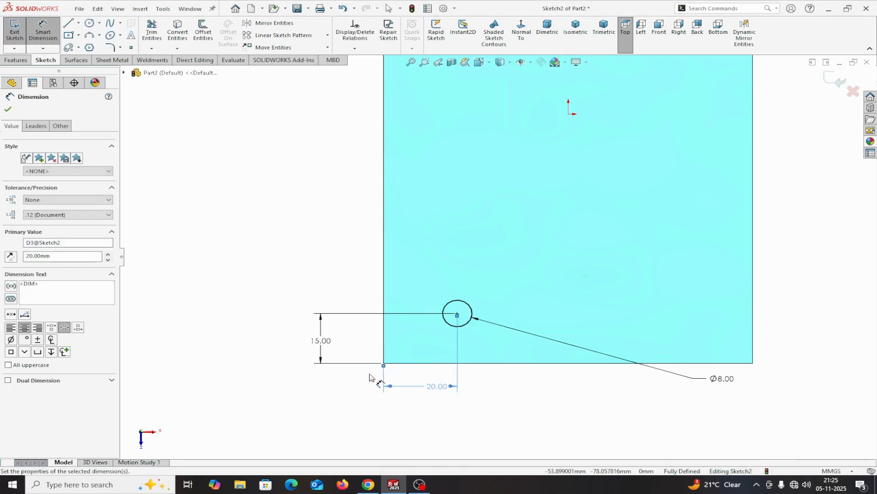
click(13, 111)
- Cut-extrude the 8 mm circle 2 mm deep through the plate, using a Blind end condition
click(16, 60)
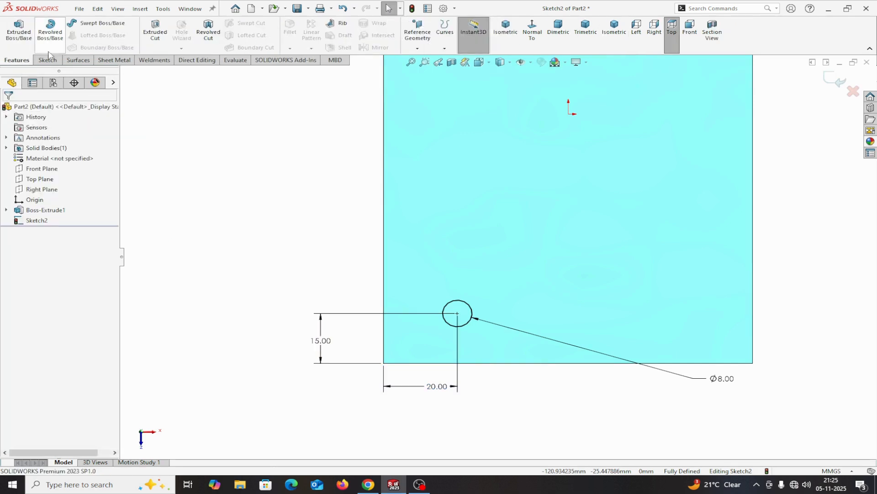
click(145, 41)
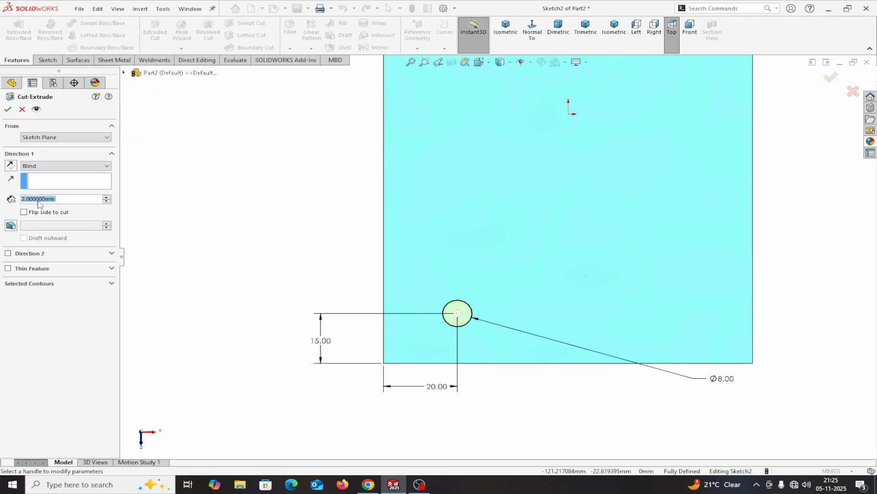
click(8, 109)
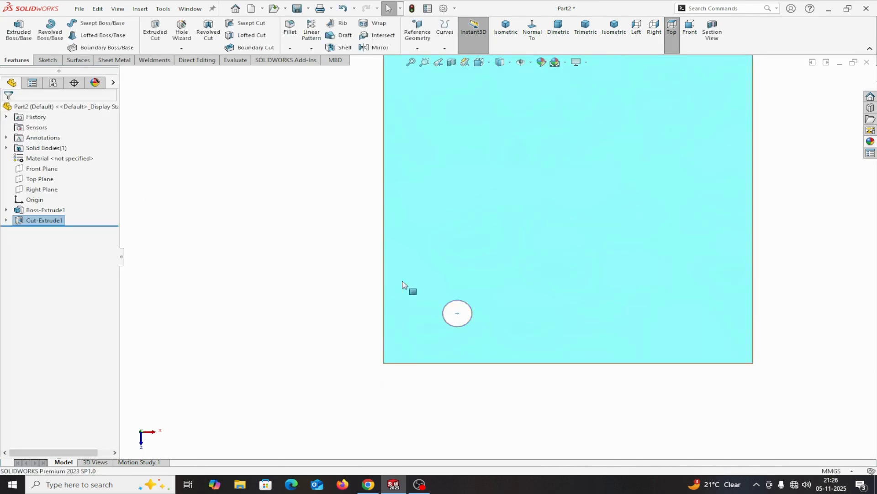
- Start a linear pattern of the hole cut, using the plate's long left edge as Direction 1
scroll(404, 285, up, 5)
scroll(509, 221, down, 3)
scroll(539, 260, up, 3)
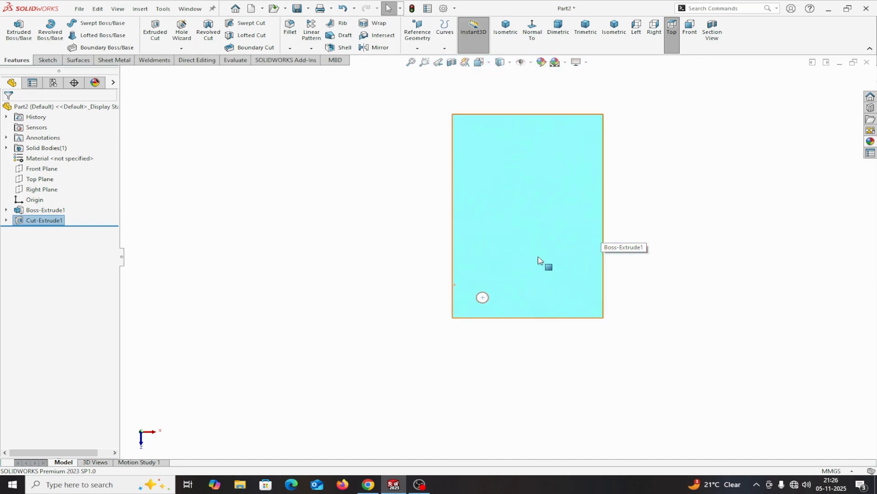
scroll(539, 260, down, 2)
scroll(523, 229, up, 2)
scroll(523, 230, down, 1)
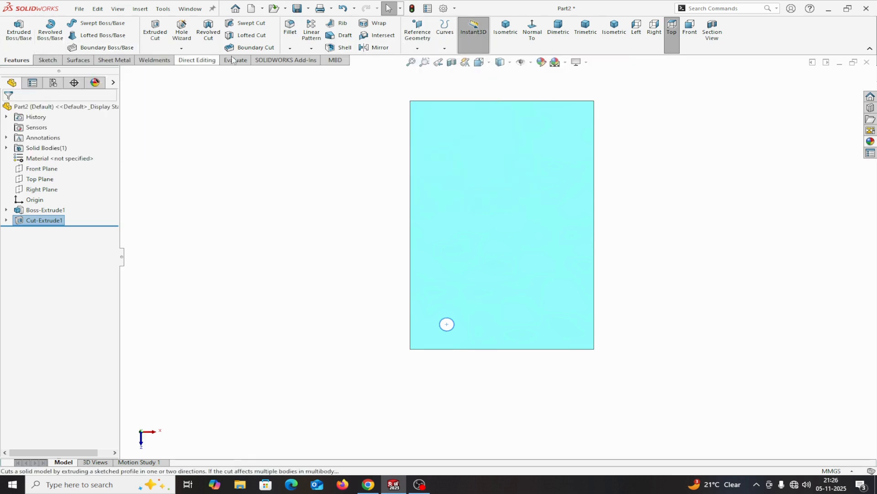
click(319, 49)
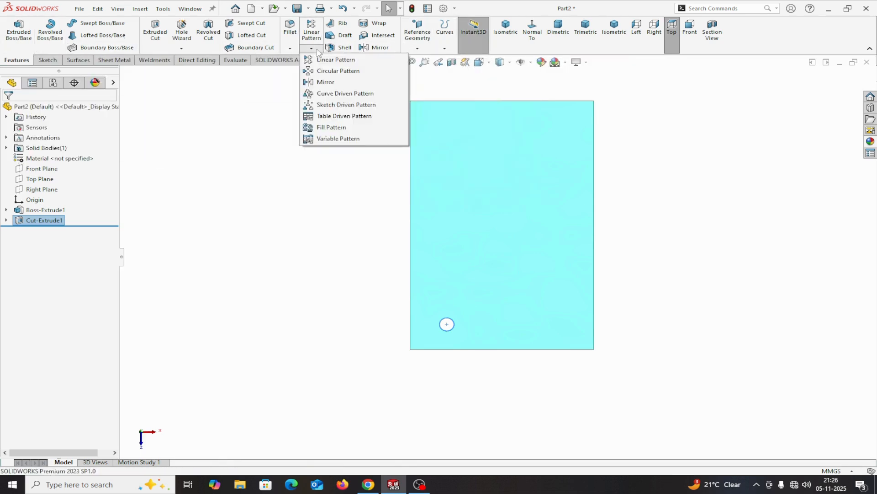
click(320, 60)
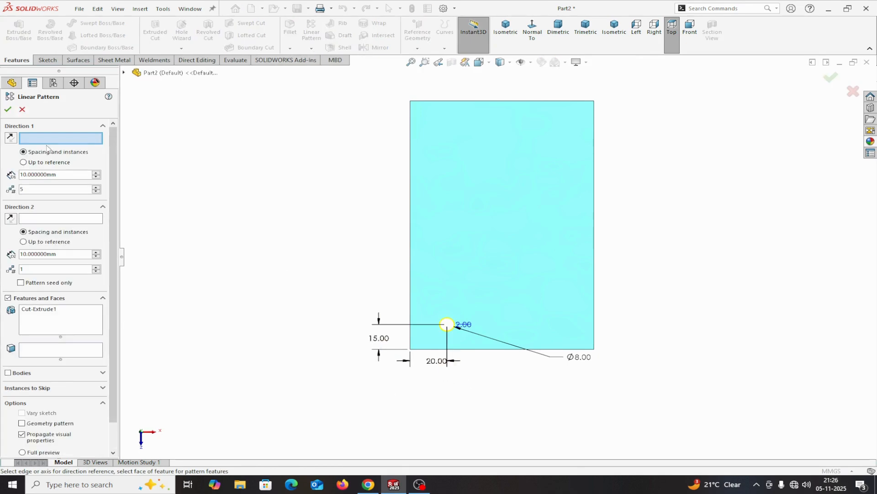
click(410, 267)
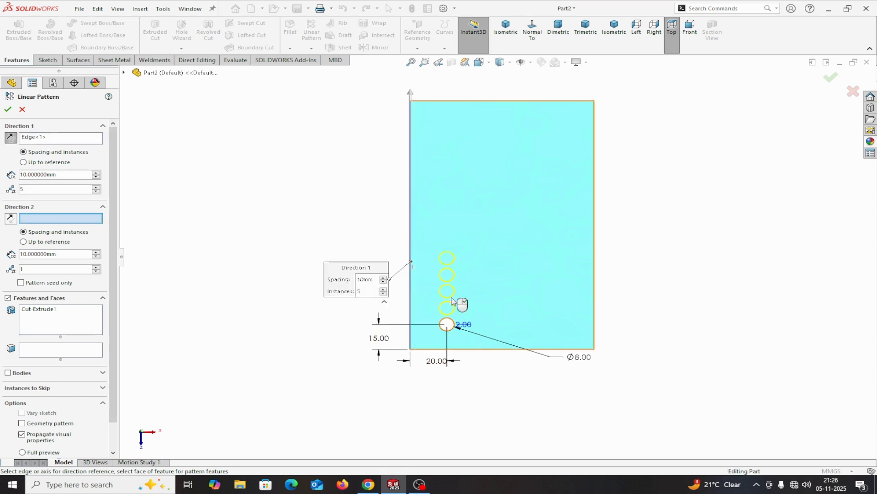
- Set the Direction 1 pattern spacing to 30 mm, keeping five instances
scroll(476, 332, down, 2)
scroll(476, 332, up, 2)
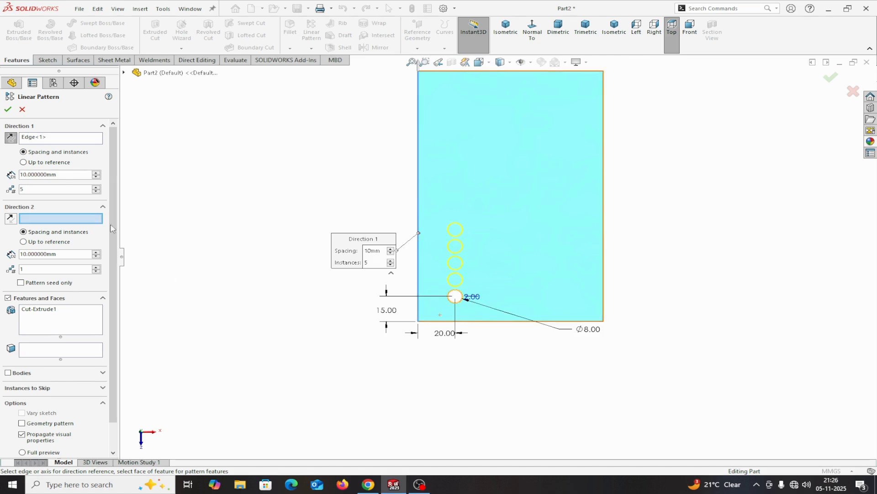
double_click(59, 176)
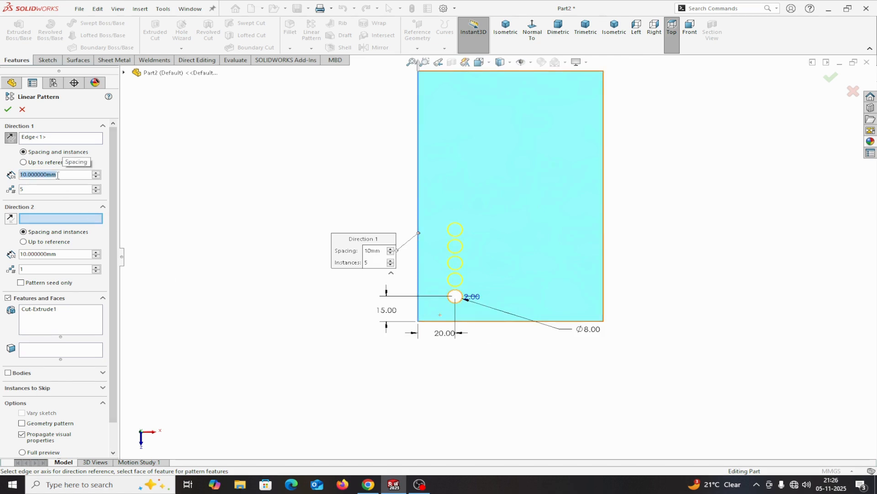
text(30)
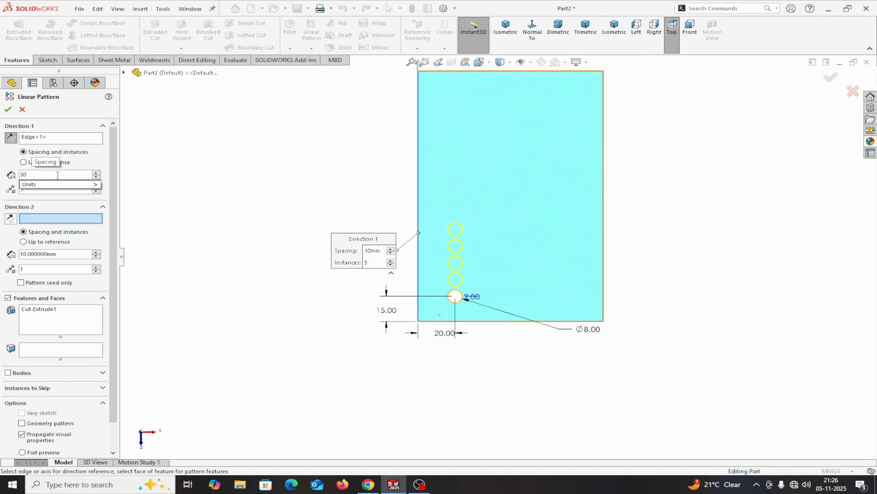
key(Return)
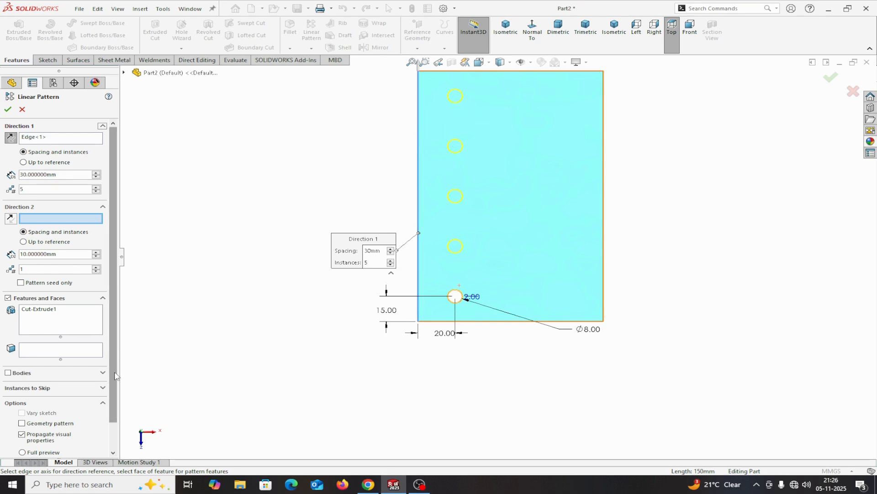
- Enable Instances to Vary for the hole pattern and move the Direction 1 callout clear of the plate
drag(113, 370, 113, 408)
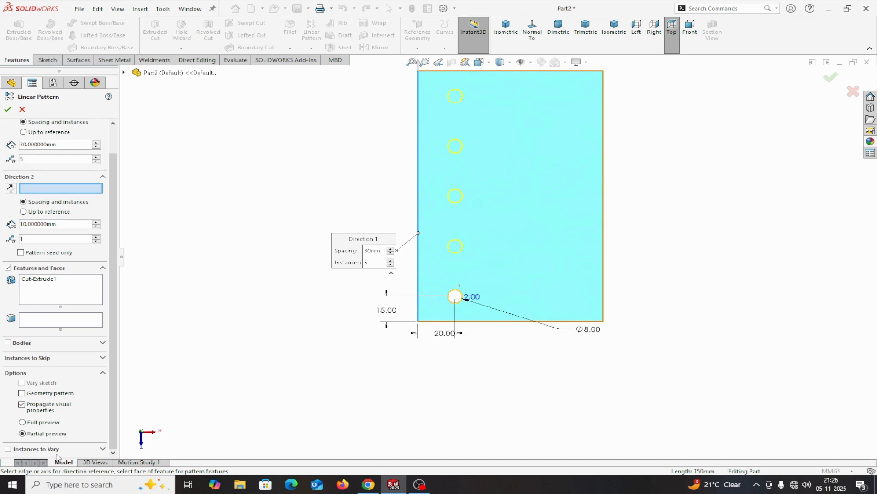
click(8, 449)
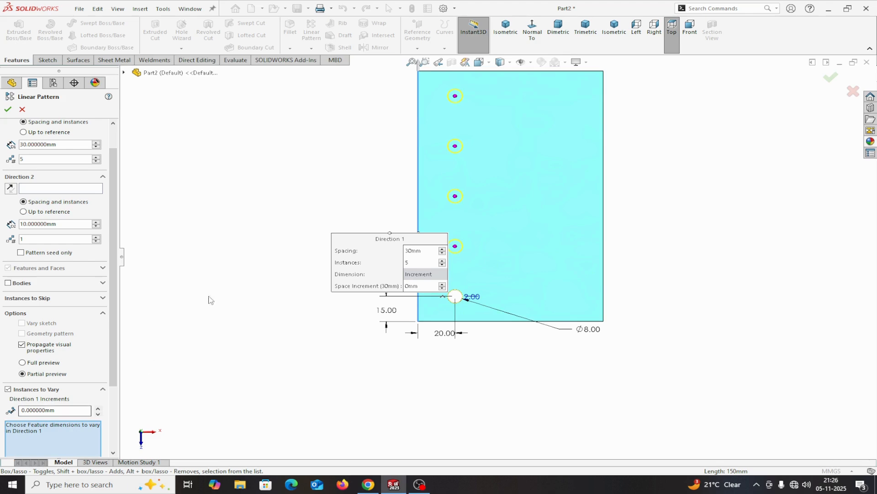
drag(355, 245, 167, 187)
scroll(368, 308, down, 2)
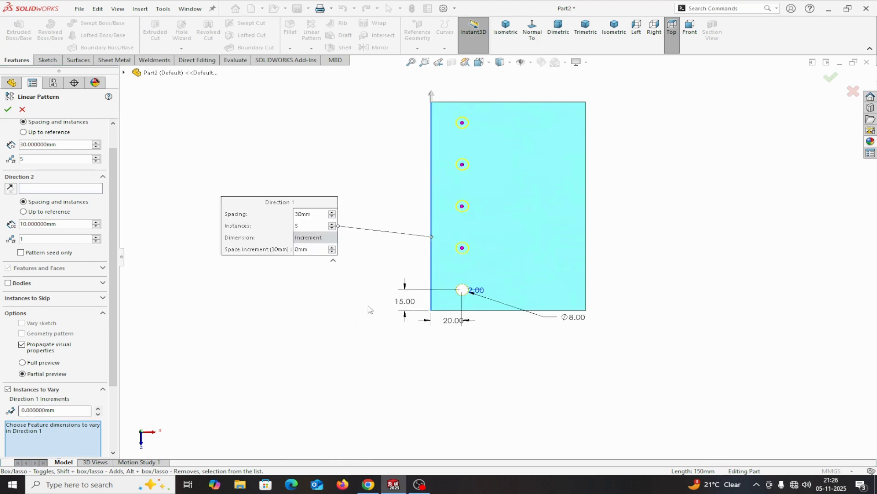
scroll(488, 259, up, 2)
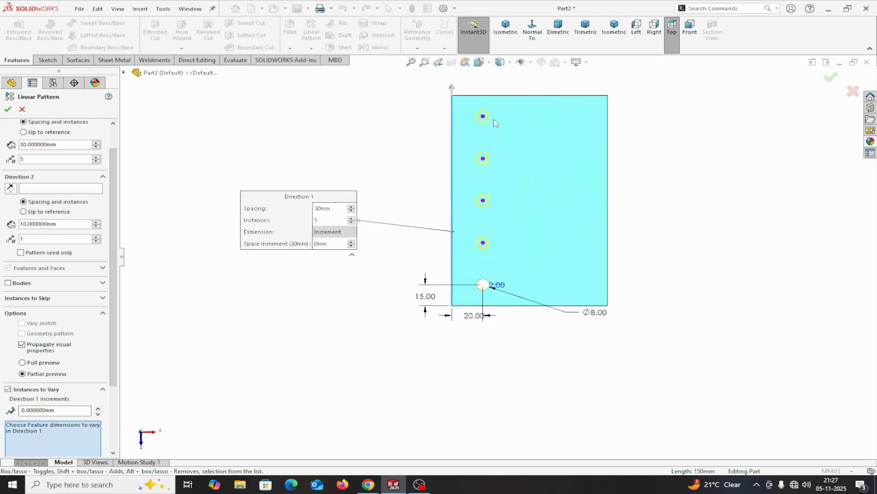
right_click(484, 245)
click(479, 370)
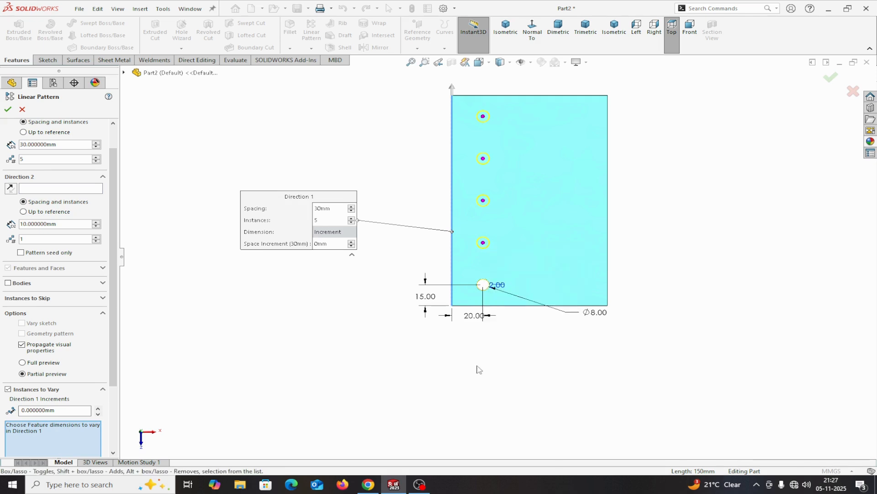
right_click(483, 244)
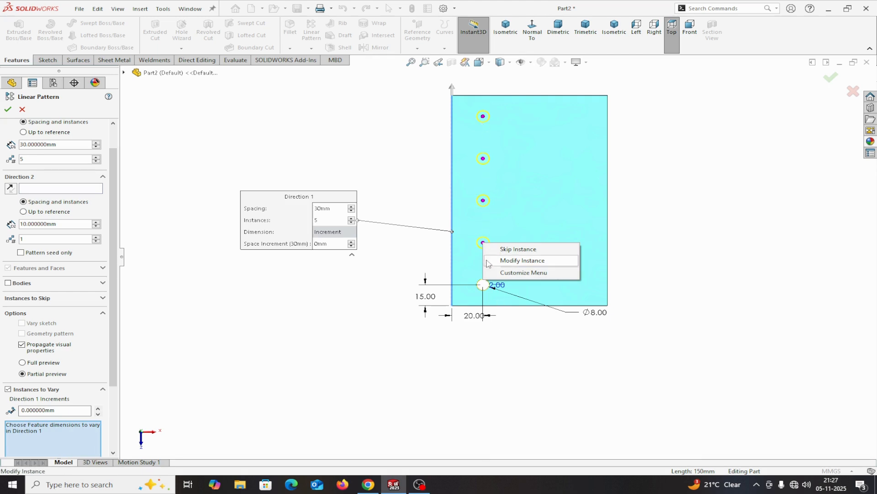
click(510, 358)
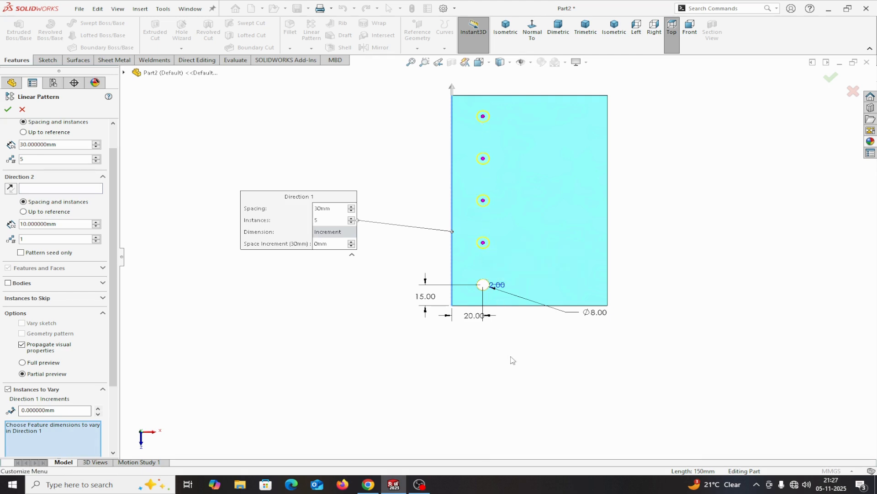
right_click(484, 201)
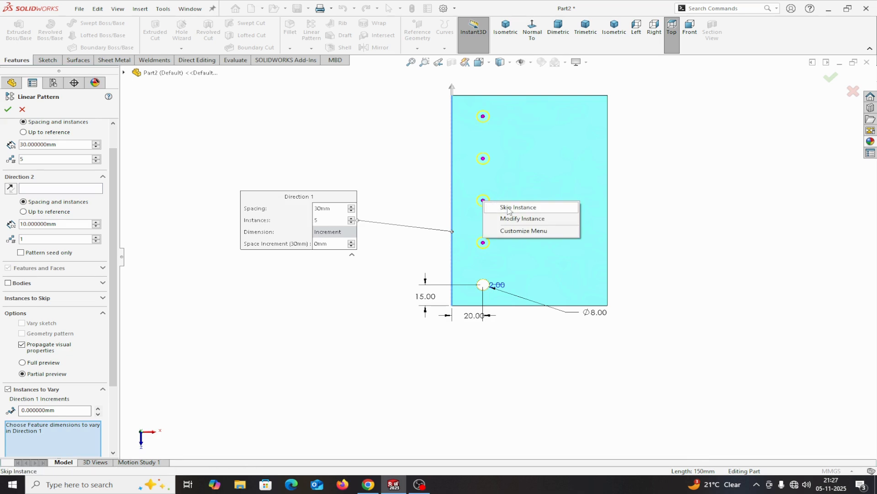
click(509, 378)
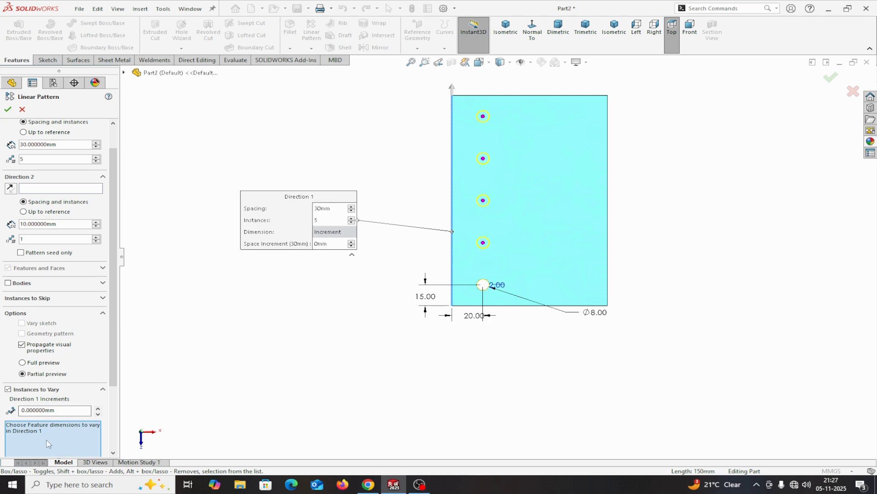
- Vary the hole's diameter dimension along Direction 1 with a 1 mm increment and finish the linear pattern
scroll(47, 436, down, 3)
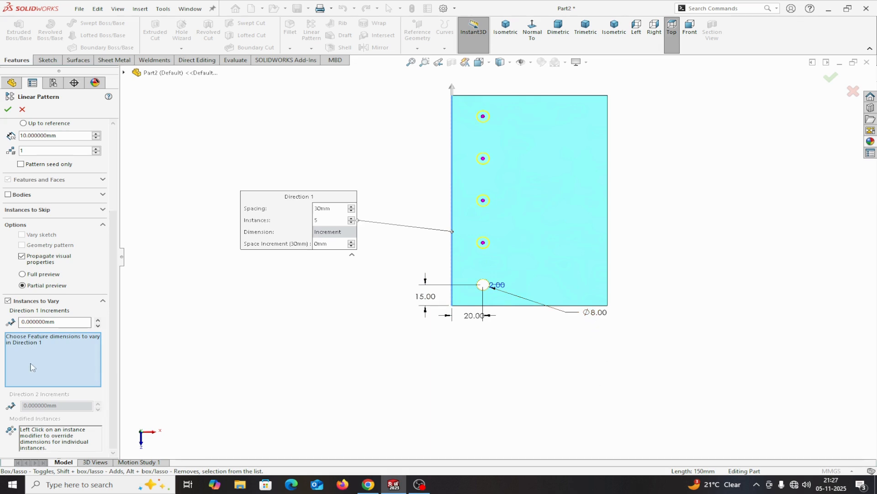
click(596, 315)
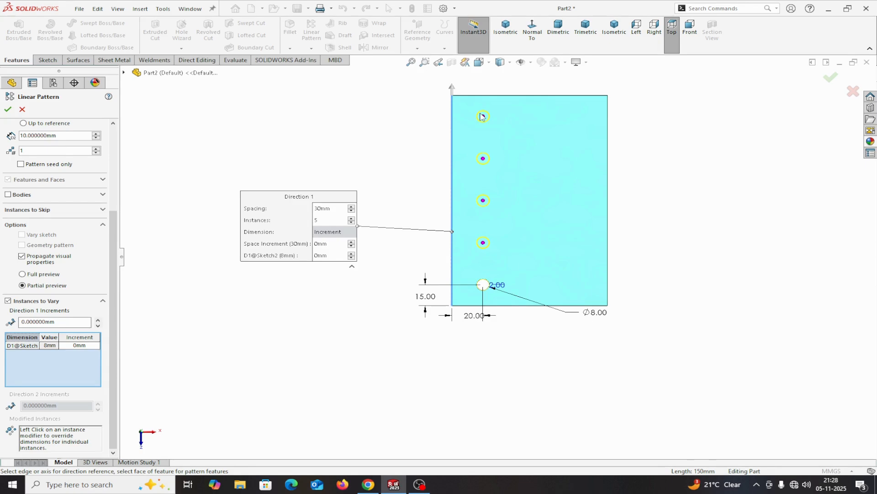
click(91, 346)
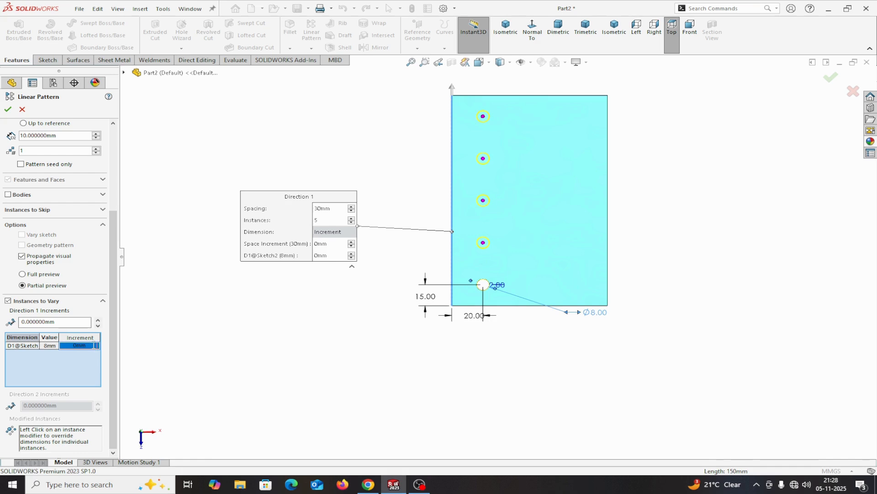
text(1)
click(241, 374)
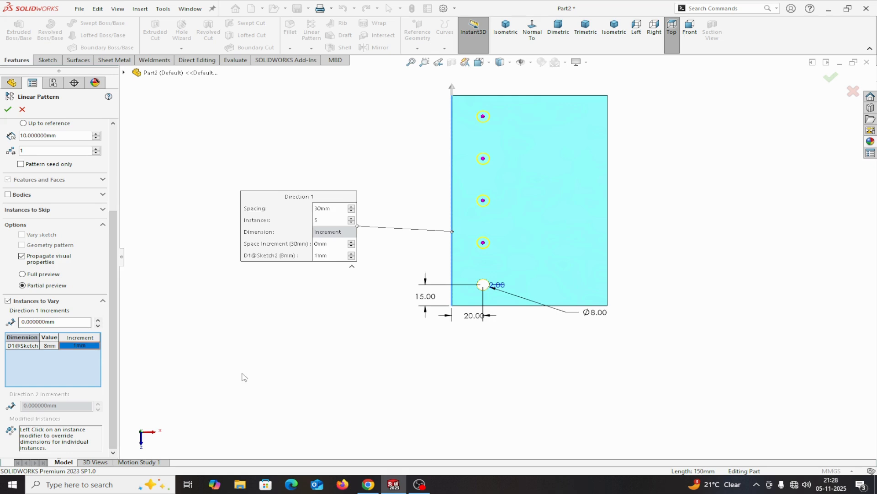
click(7, 109)
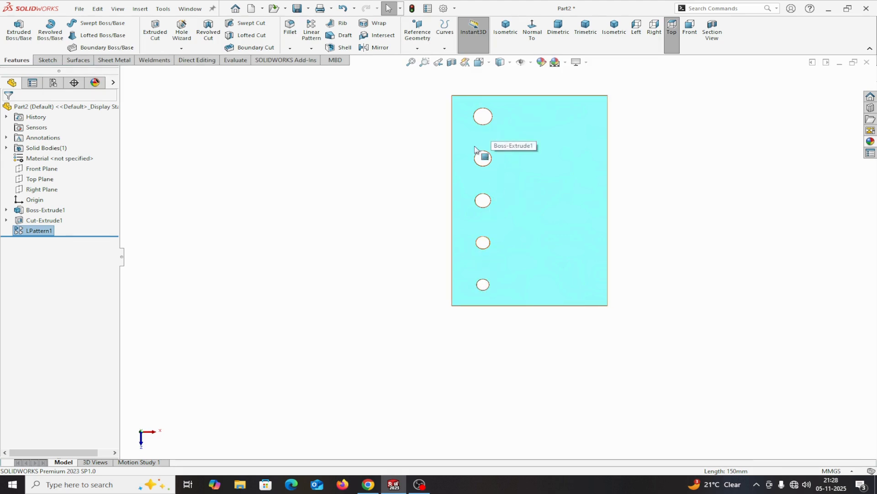
- Edit the linear pattern to also vary the hole's 15 mm distance from the bottom edge, with a 0.5 mm increment
right_click(37, 232)
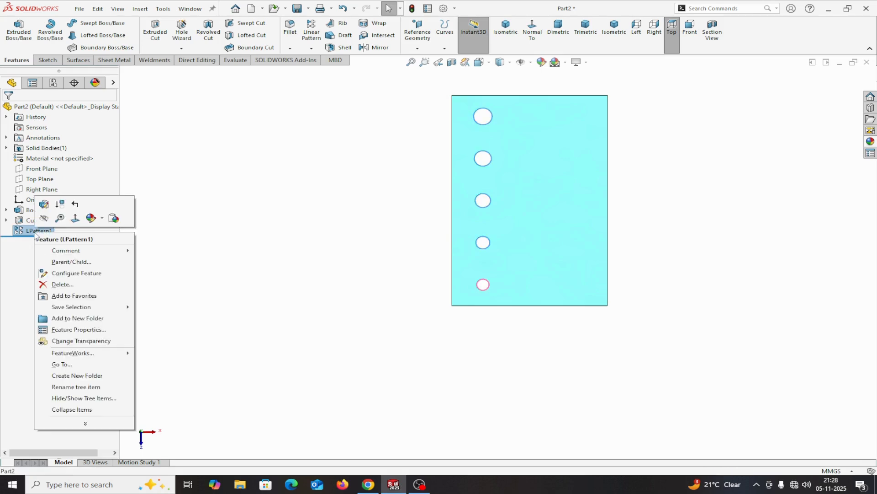
click(45, 205)
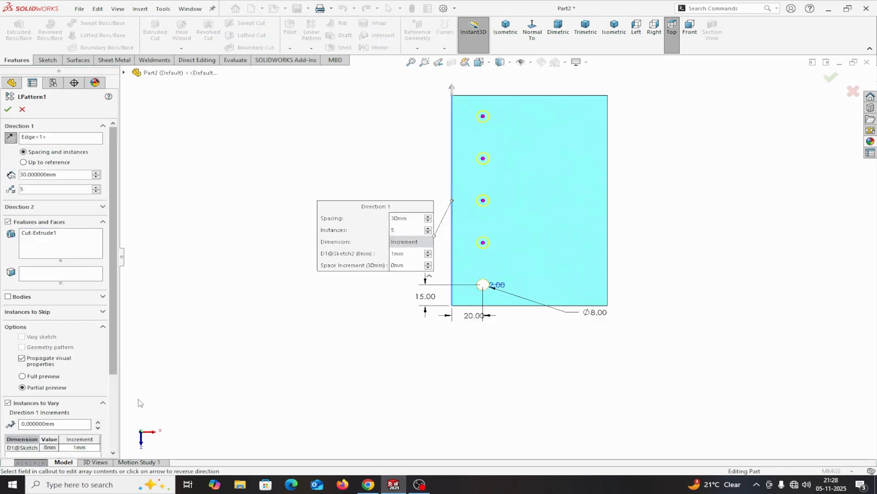
drag(113, 361, 108, 434)
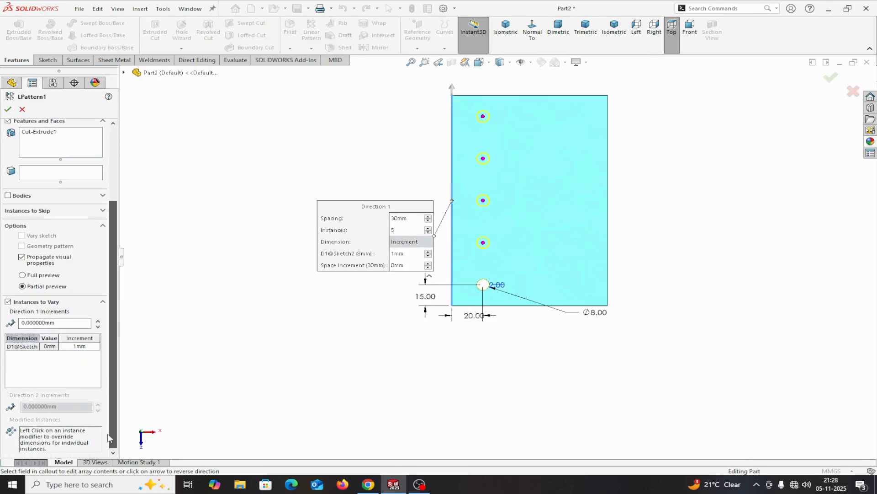
click(35, 377)
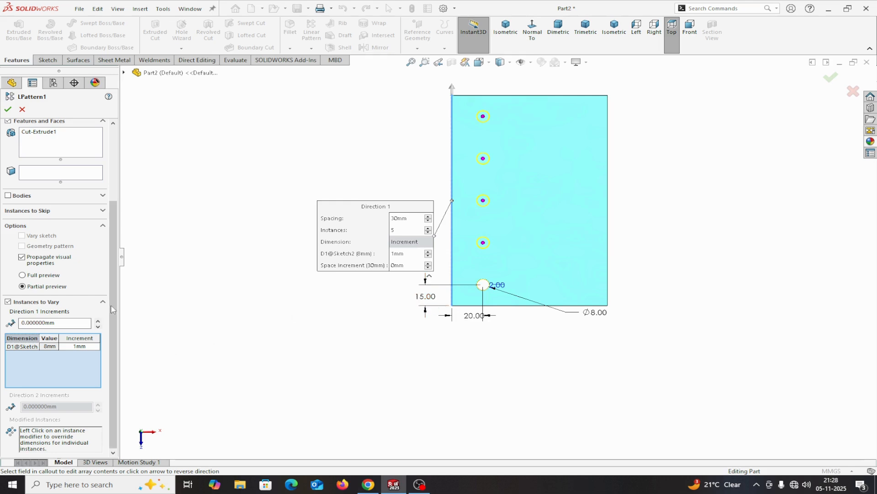
drag(110, 284, 122, 204)
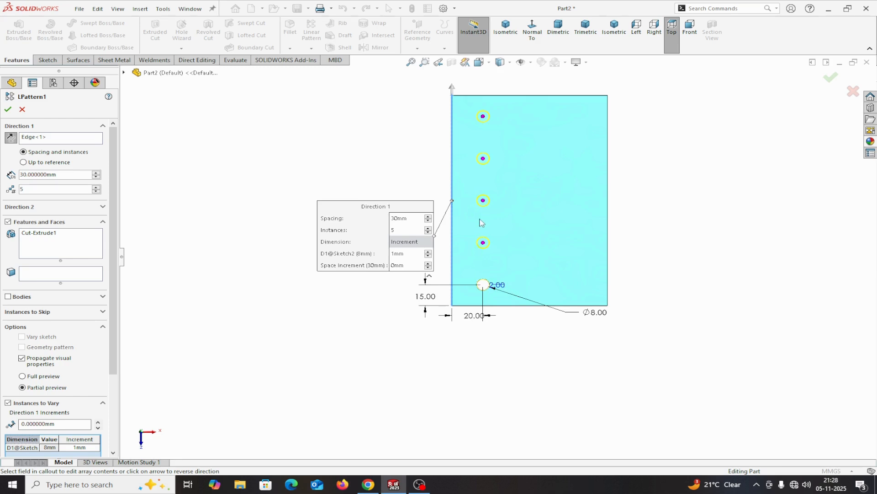
drag(114, 355, 114, 409)
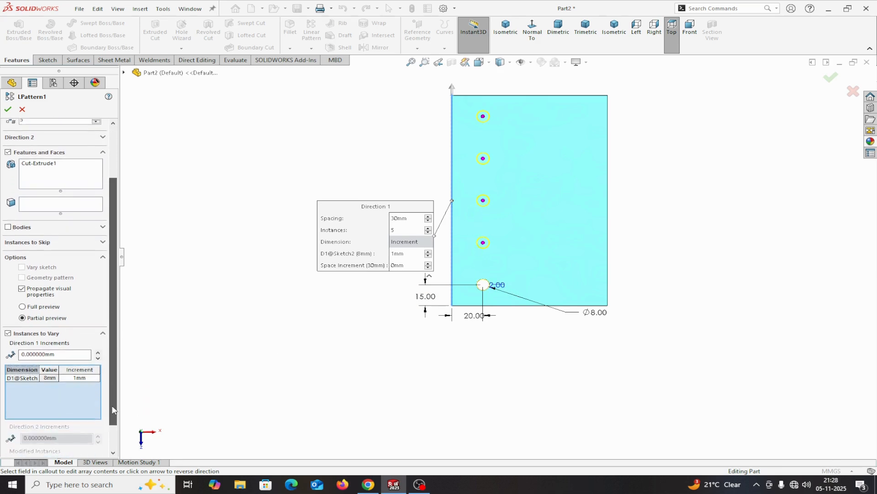
click(425, 302)
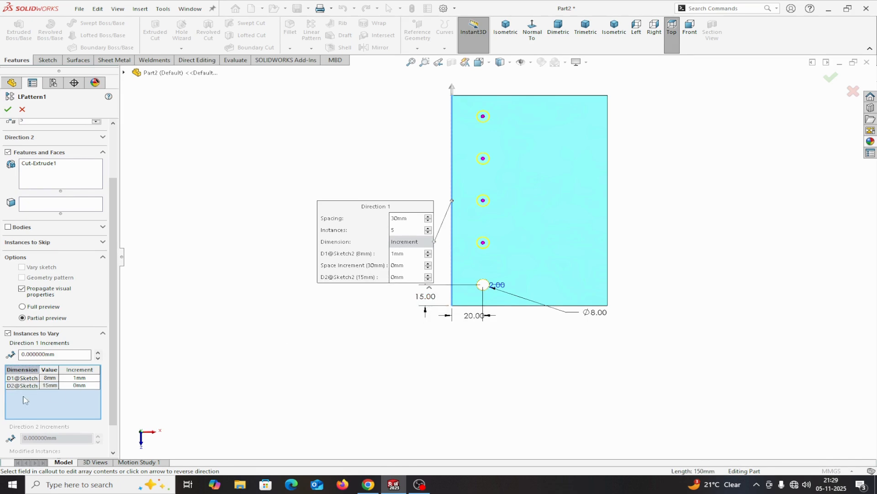
click(77, 386)
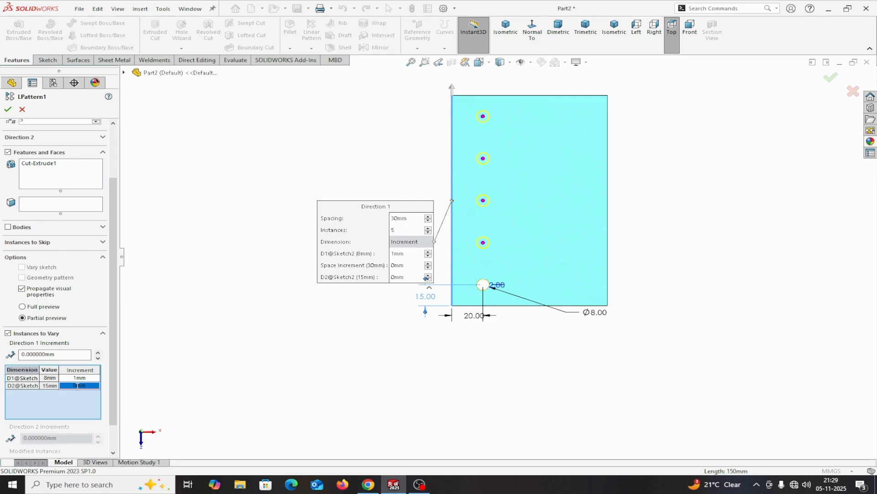
key(BackSpace)
key(Return)
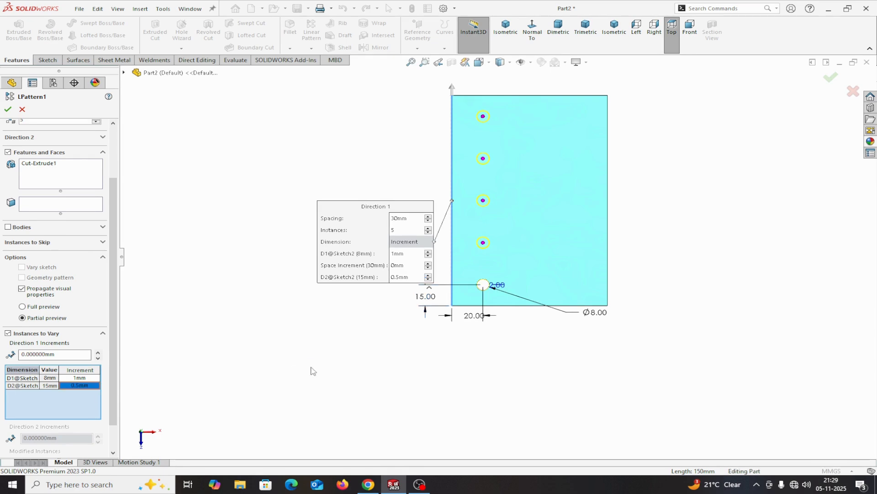
- Apply the pattern edit, then edit the pattern again to vary the hole's 20 mm distance from the left edge with a 1 mm increment
click(7, 108)
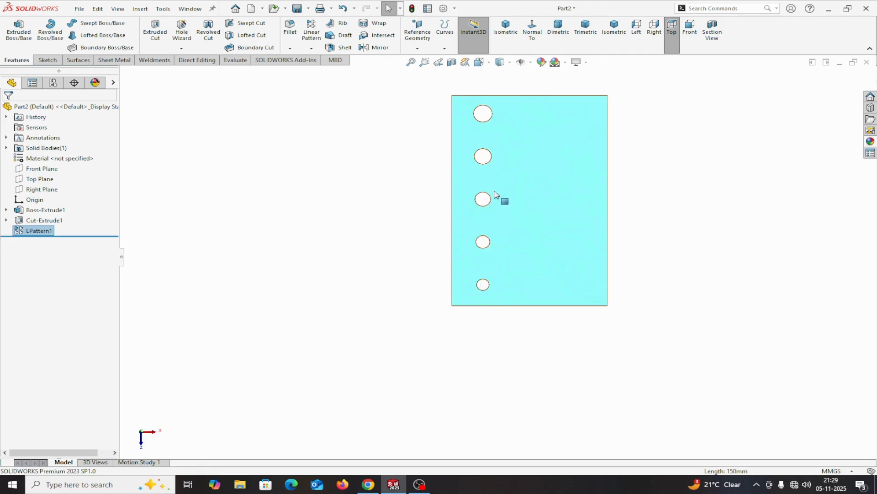
right_click(45, 231)
click(55, 203)
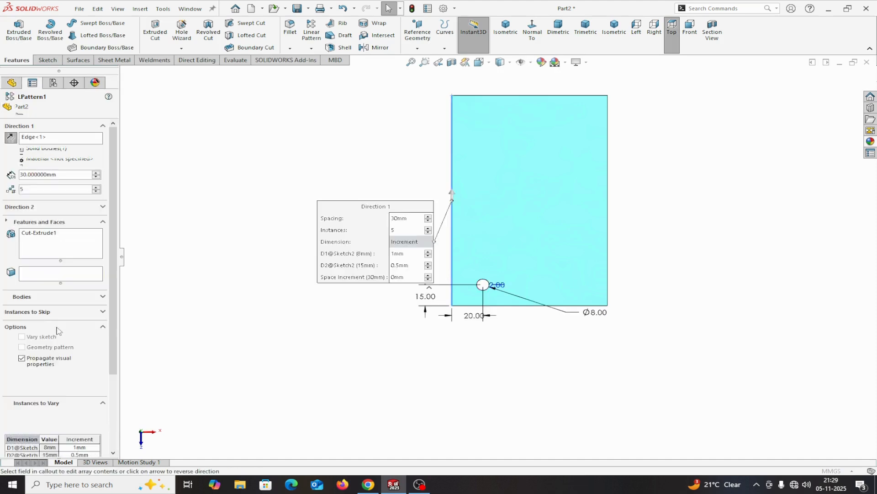
drag(112, 370, 108, 436)
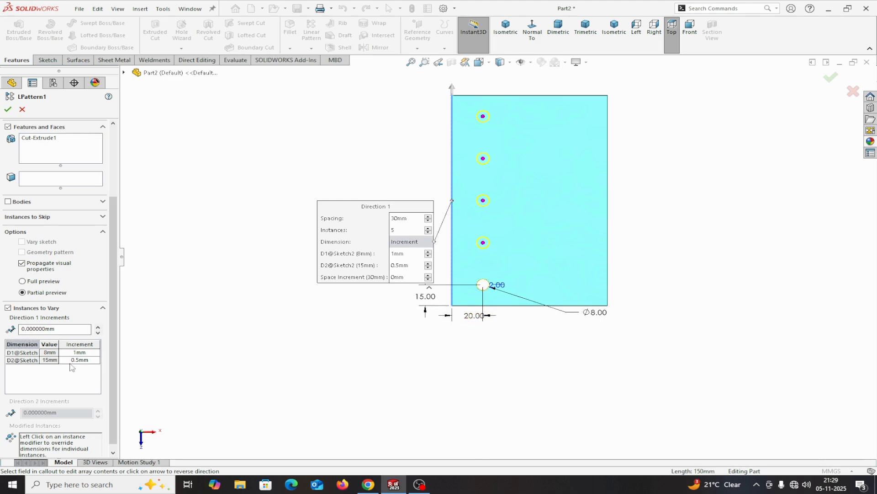
click(70, 378)
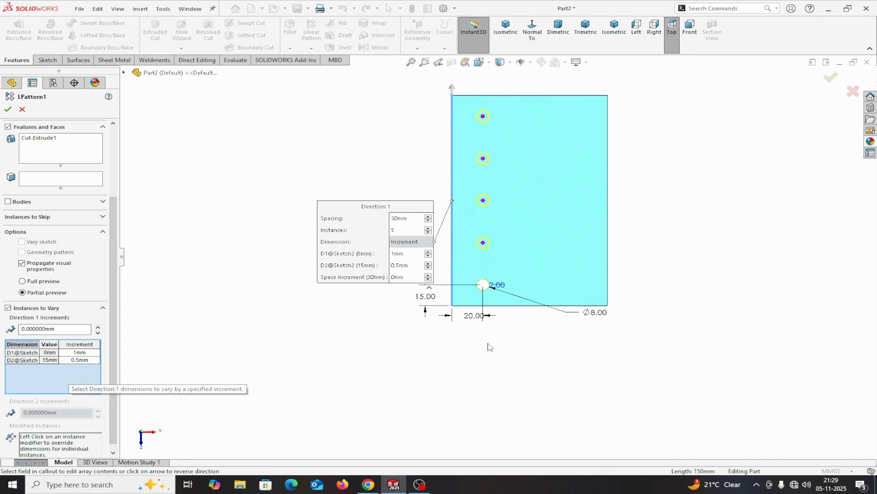
click(478, 317)
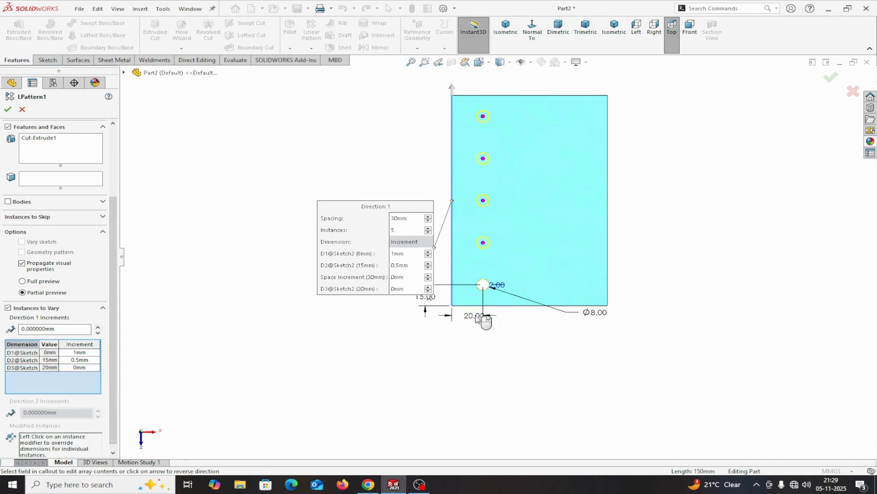
click(78, 368)
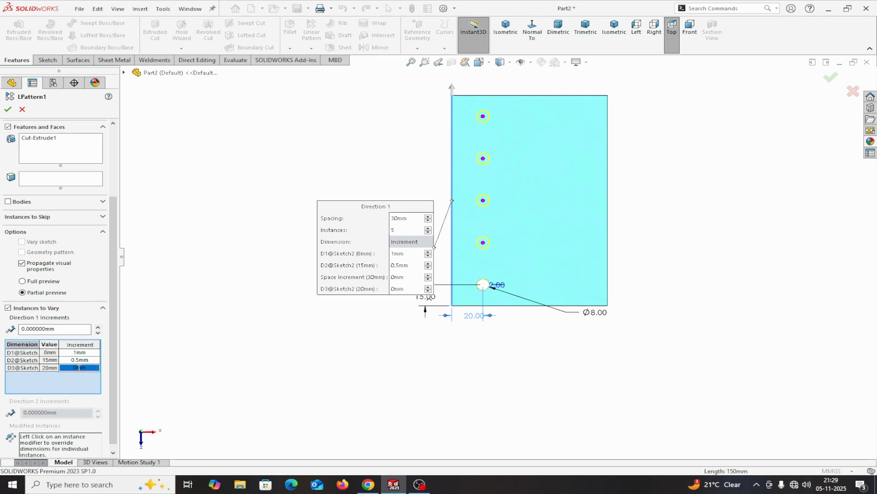
text(2)
key(Return)
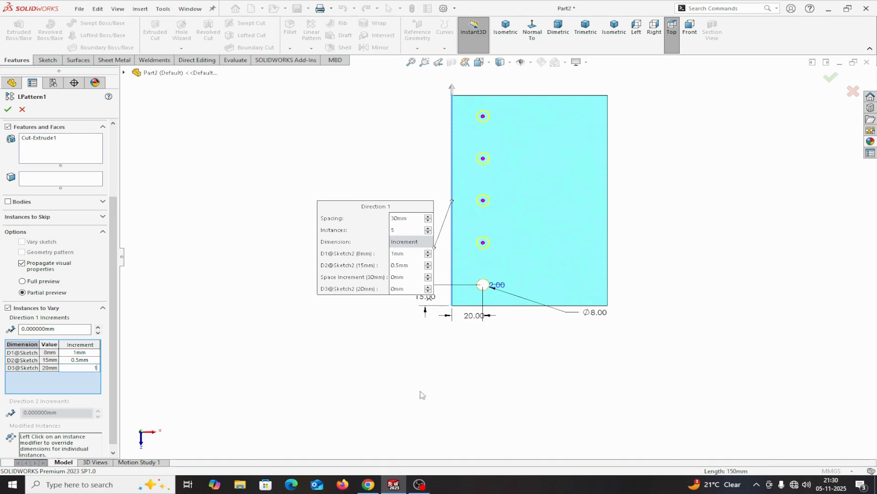
key(Return)
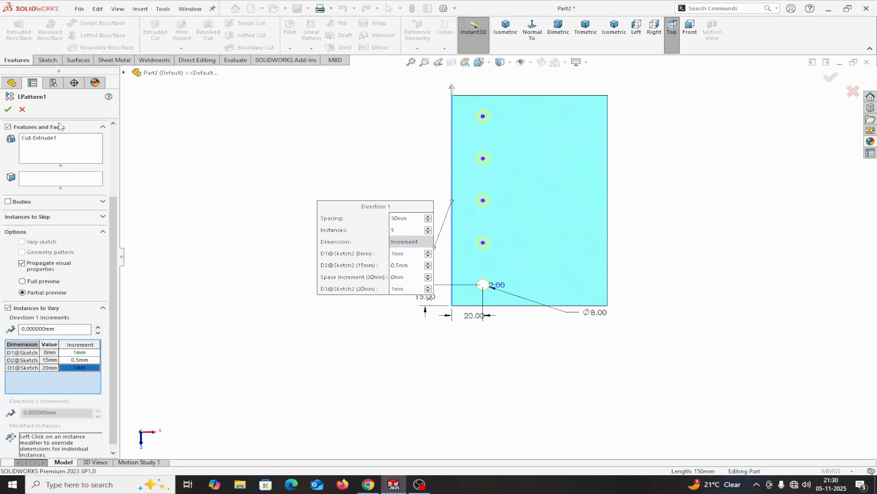
click(8, 108)
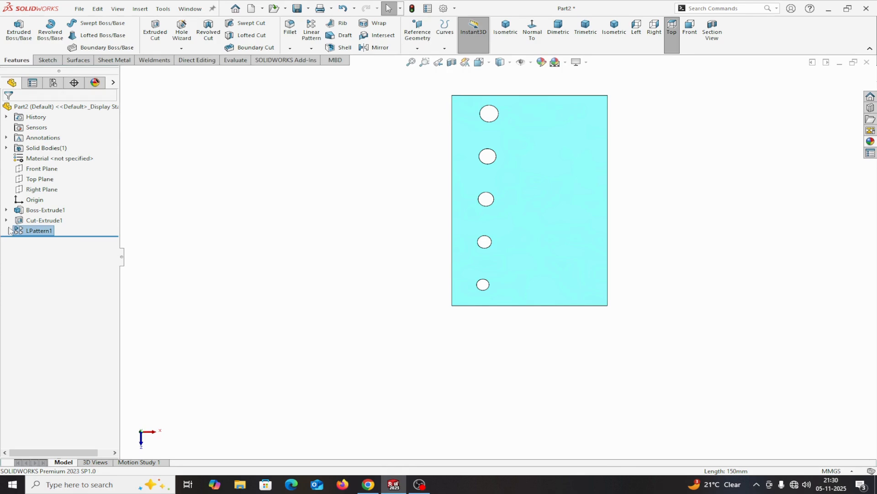
- Delete the linear pattern of the hole from the part
right_click(26, 232)
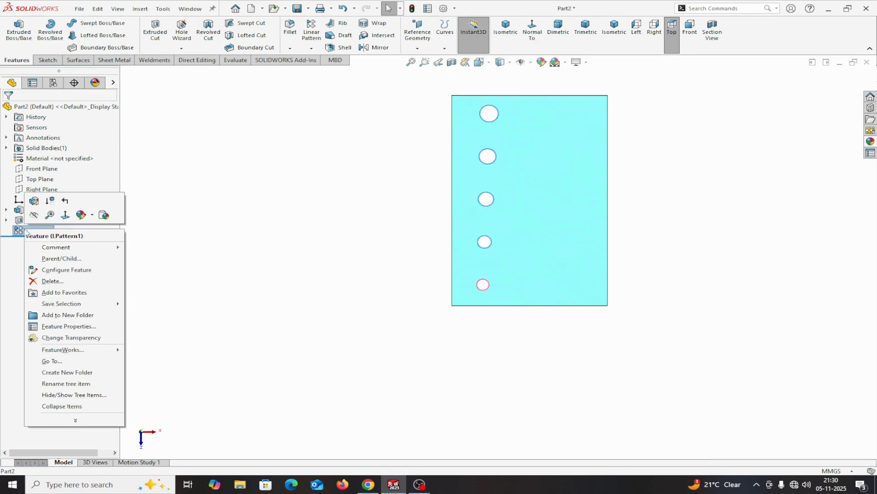
click(32, 281)
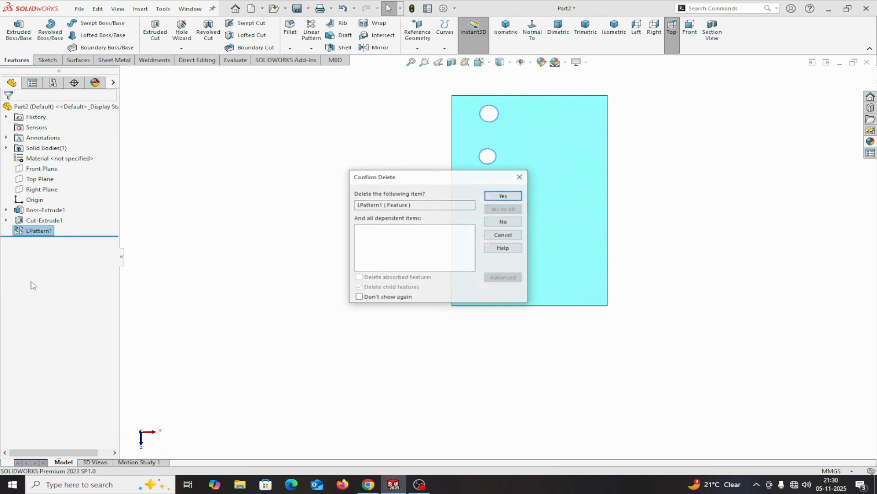
click(511, 196)
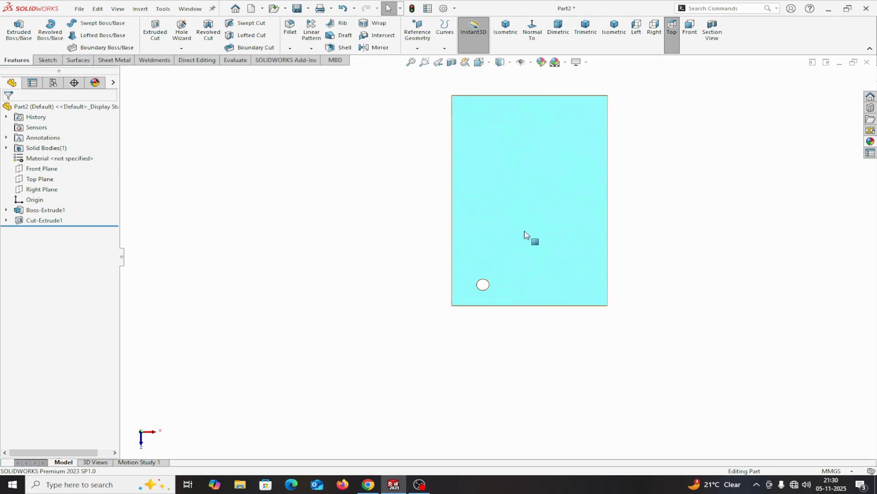
- Start a sketch on the plate's front face and draw a circle about 23 mm in diameter, centred vertically below the origin near the bottom edge
click(527, 235)
click(573, 204)
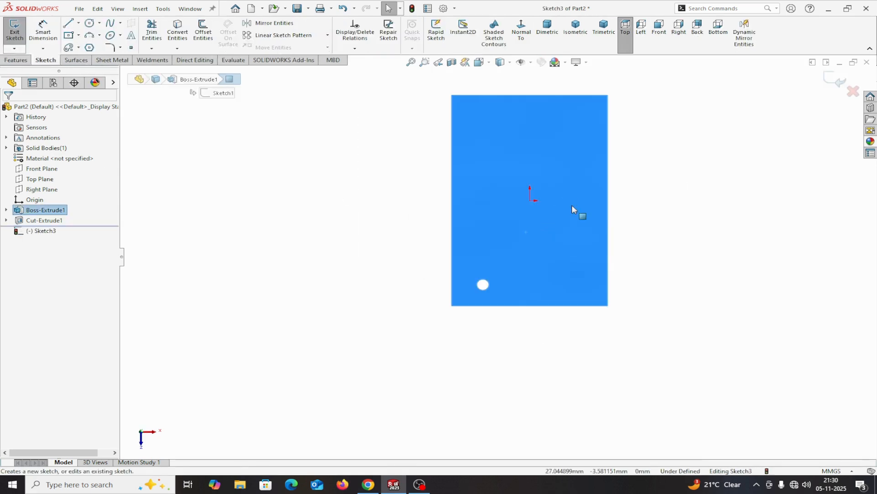
click(89, 23)
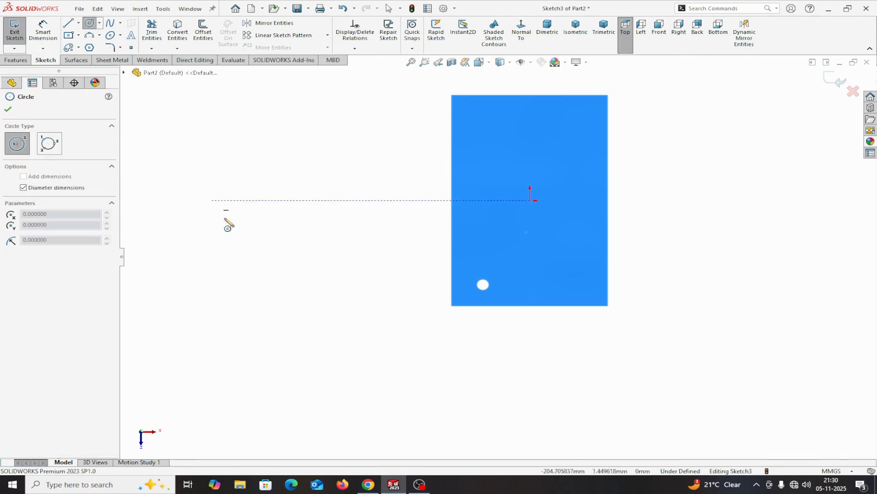
click(533, 281)
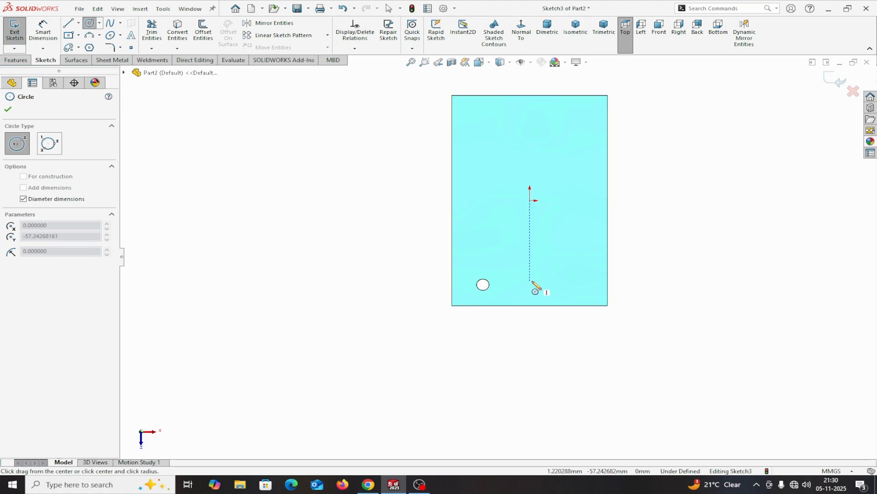
click(547, 281)
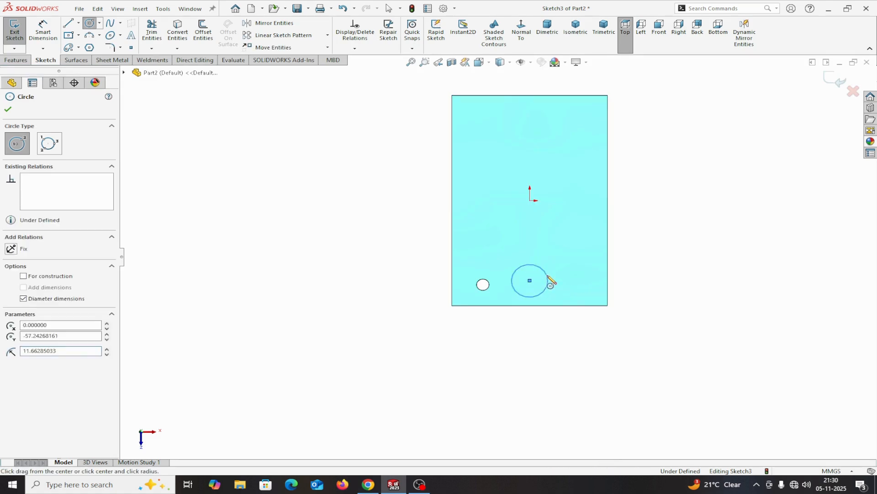
right_click(550, 281)
click(575, 285)
- Dimension the circle's centre 15 mm from the plate's bottom edge
click(43, 33)
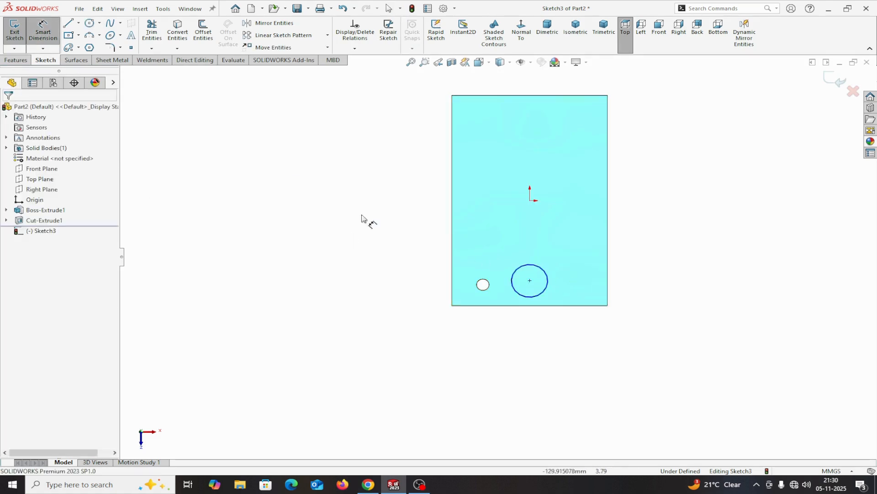
click(534, 305)
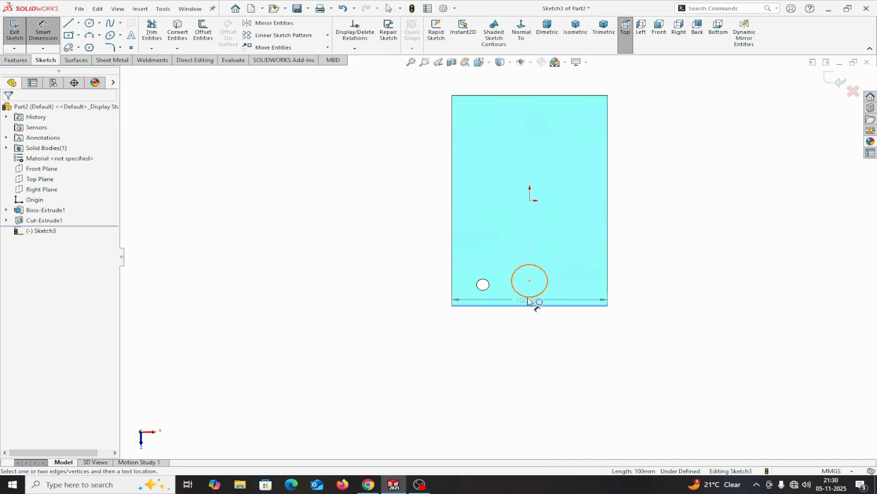
click(530, 280)
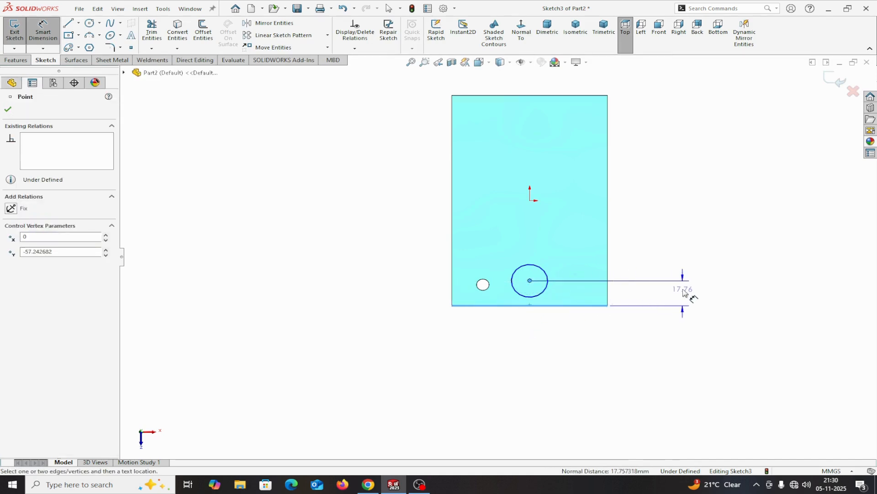
click(683, 289)
text(2)
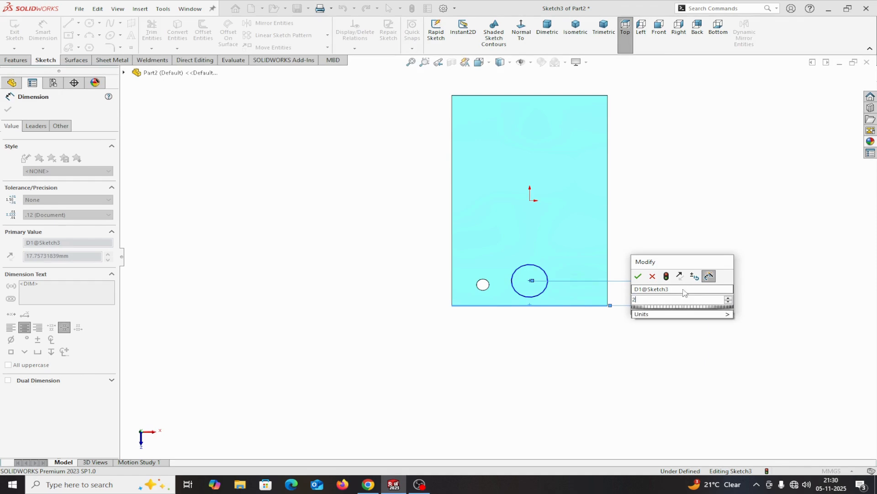
key(BackSpace)
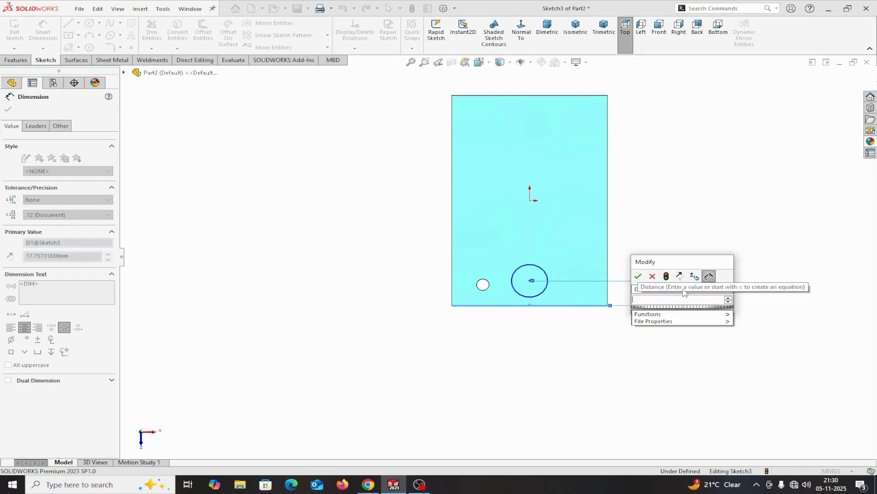
text(15)
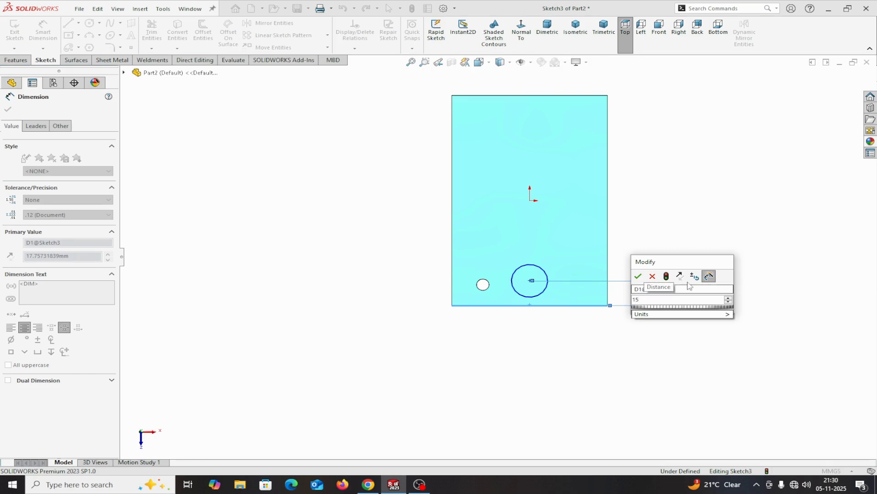
click(638, 276)
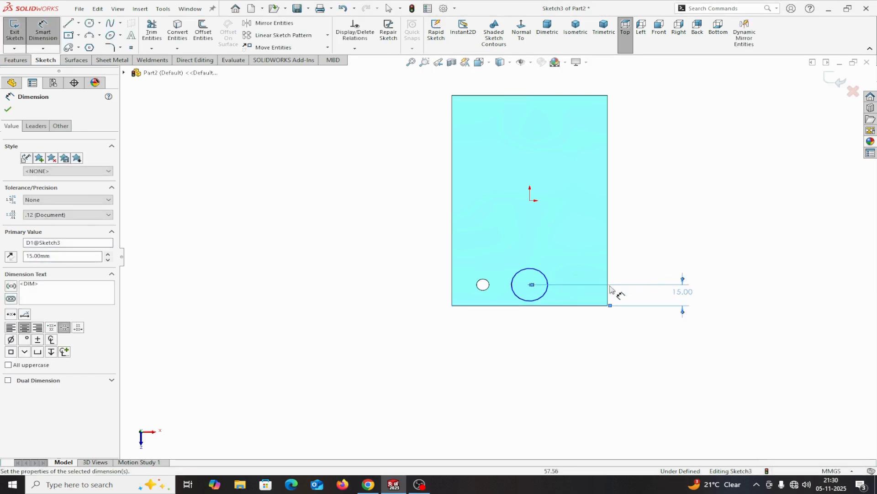
click(543, 305)
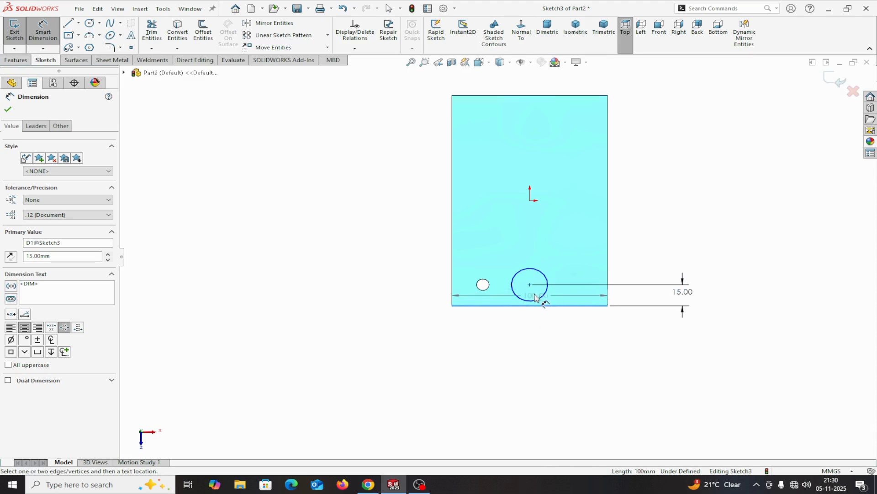
click(482, 284)
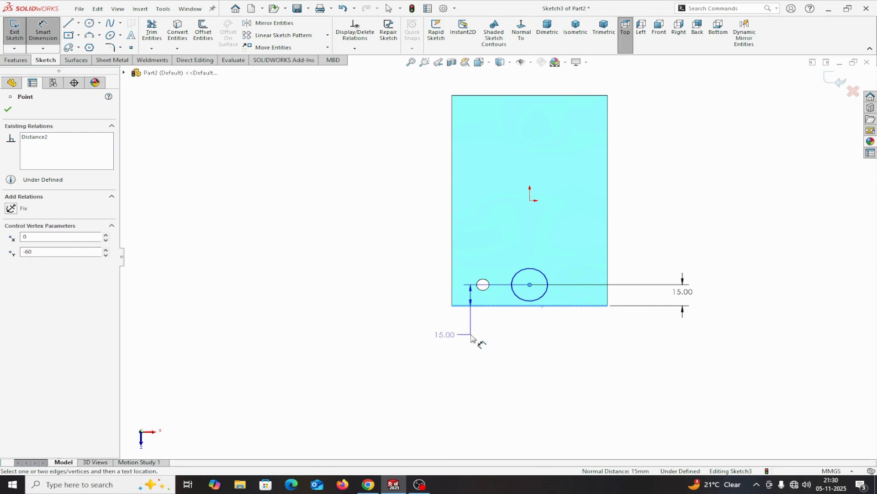
key(Escape)
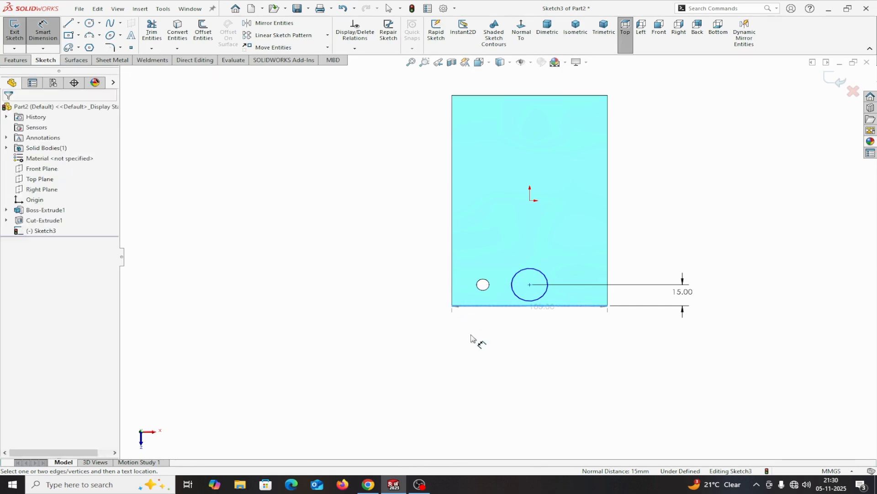
- Dimension the circle's centre 50 mm from the plate's left edge
click(453, 292)
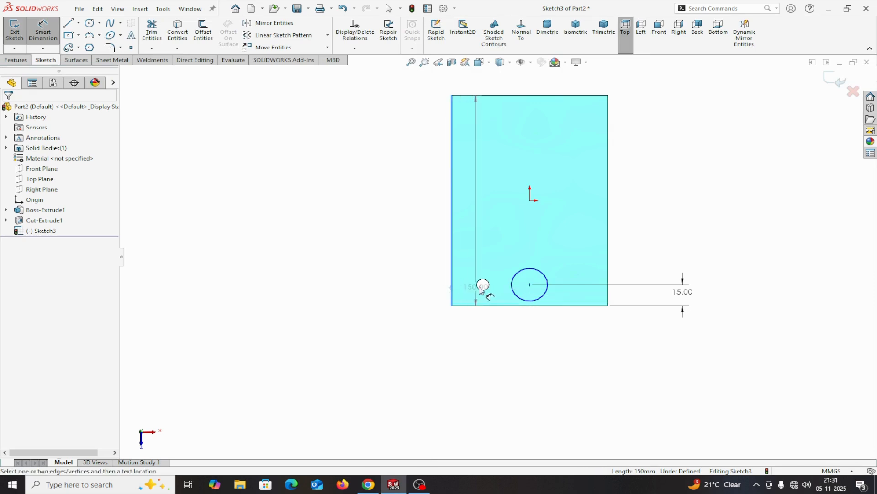
click(530, 285)
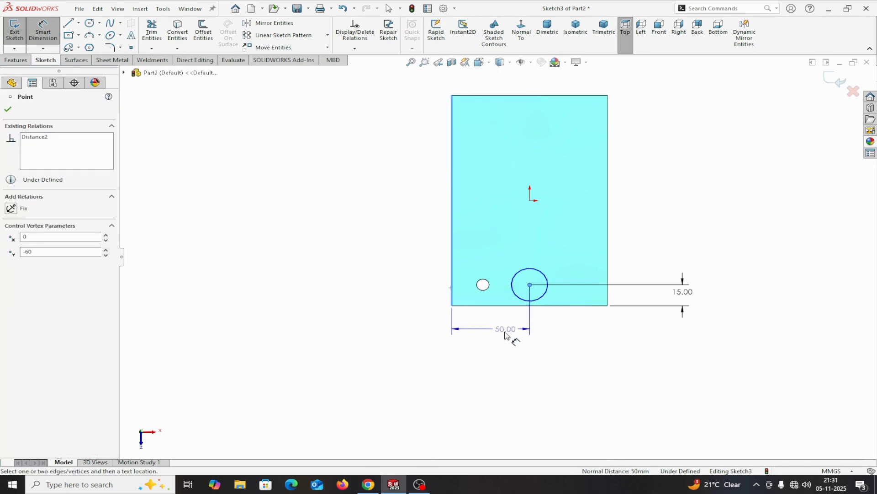
click(507, 341)
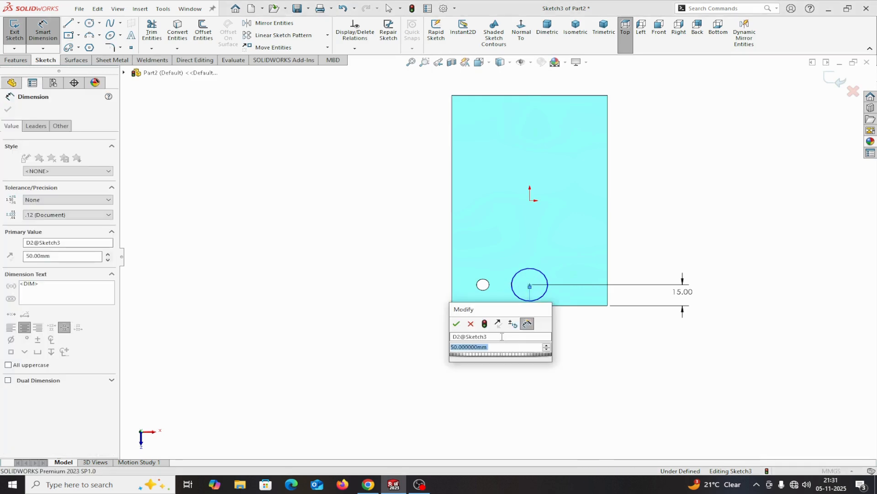
click(457, 323)
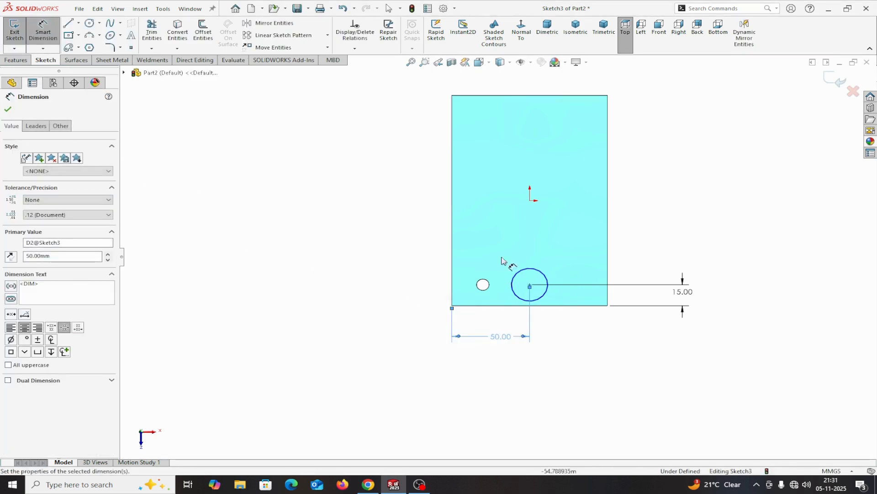
- Set the circle's diameter to 8 mm and finish dimensioning
click(544, 299)
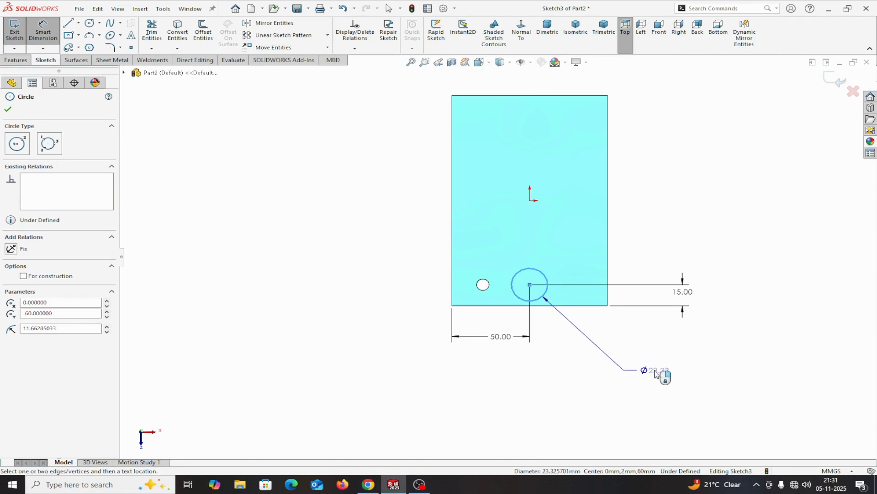
click(658, 372)
text(8)
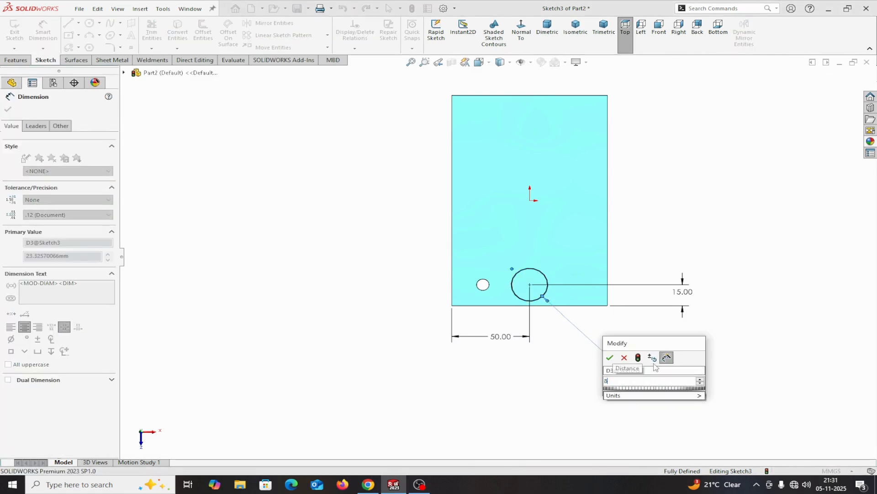
click(609, 358)
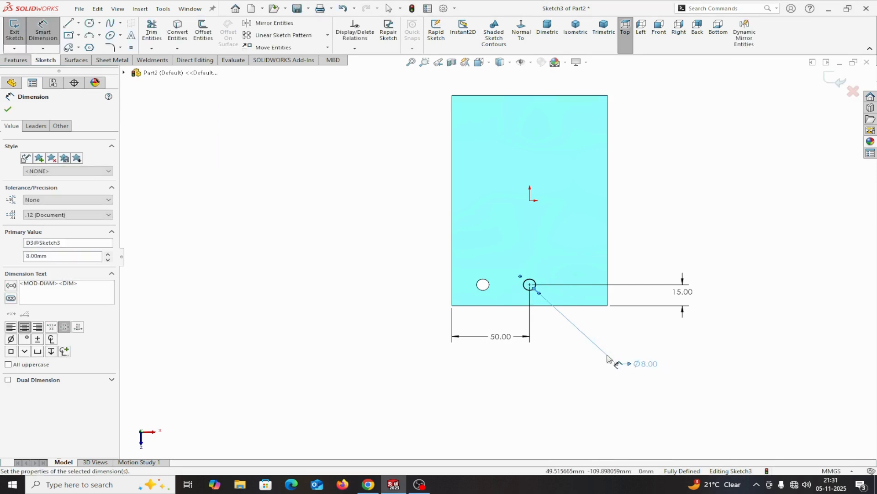
click(8, 109)
- Extrude the 8 mm circle into a cylindrical boss 25 mm deep, merged with the plate
click(17, 60)
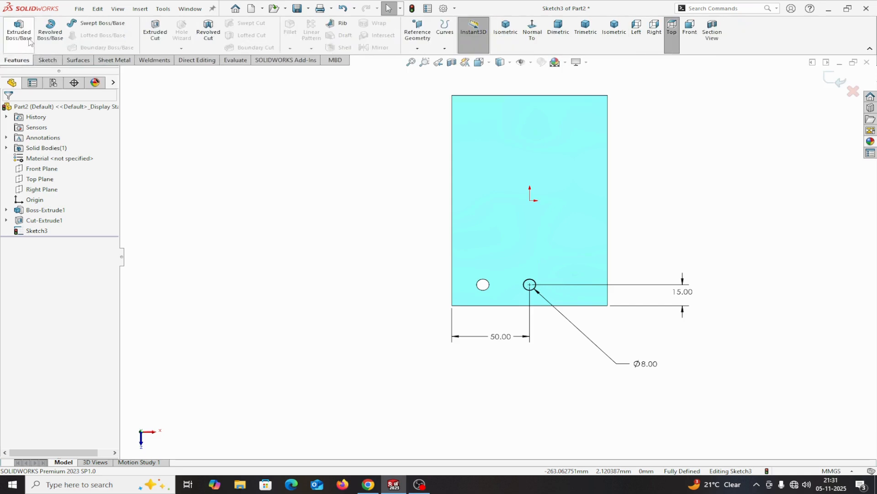
click(18, 30)
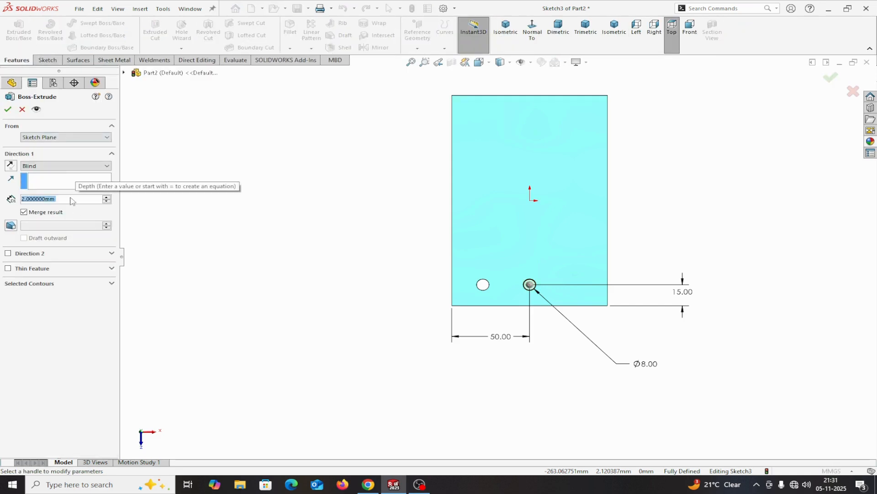
text(25)
key(Return)
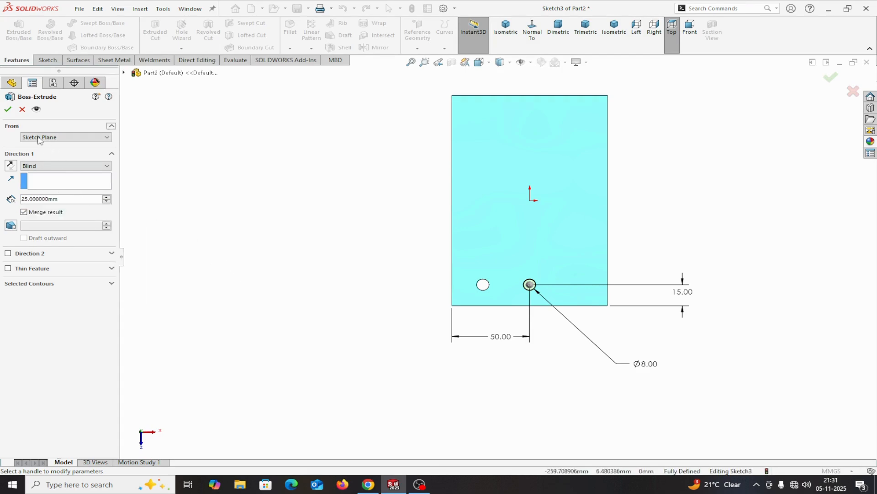
click(7, 109)
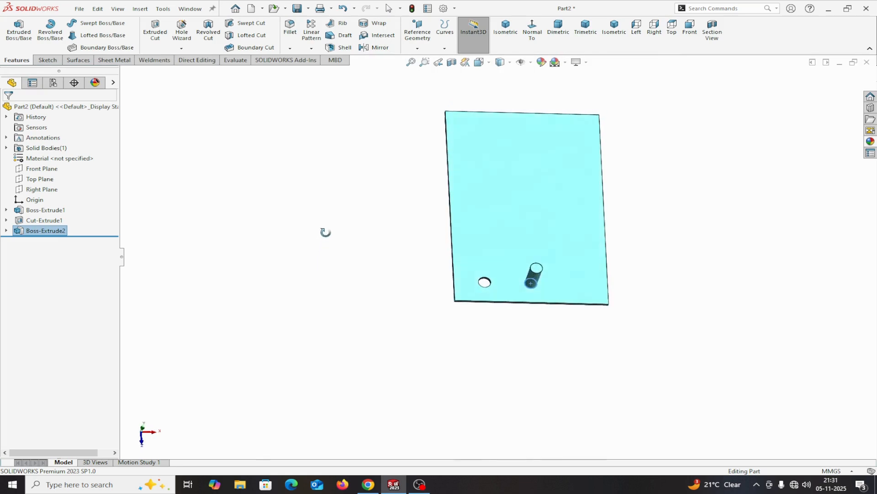
- Start a linear pattern of the cylindrical boss along the plate's 150 mm edge with 5 instances at 30 mm spacing
mouse_move(326, 232)
middle_down()
mouse_move(331, 219)
mouse_move(314, 237)
middle_up()
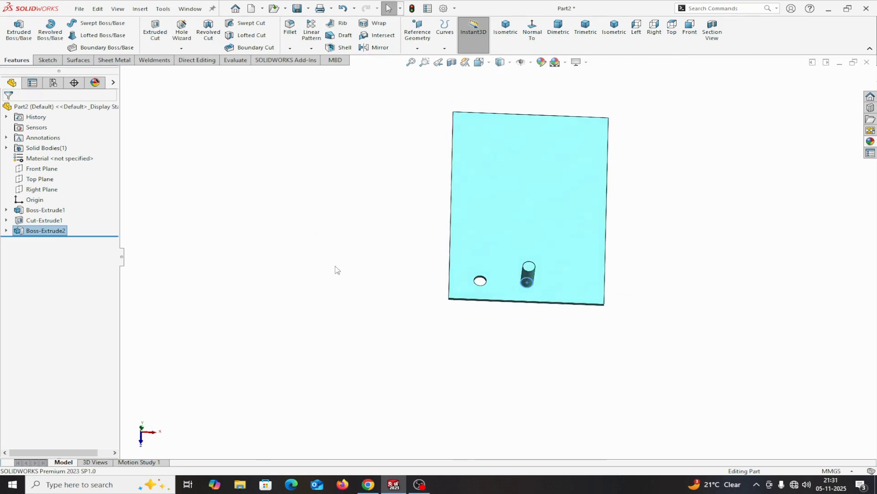
click(311, 48)
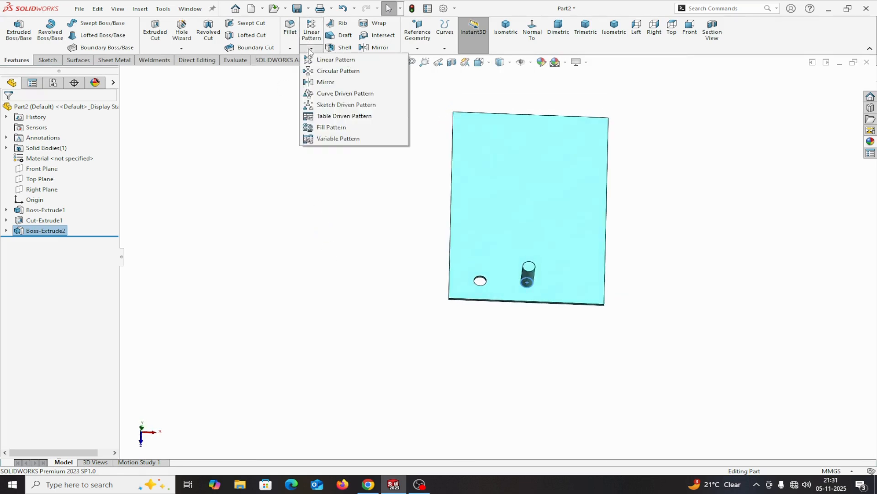
click(316, 61)
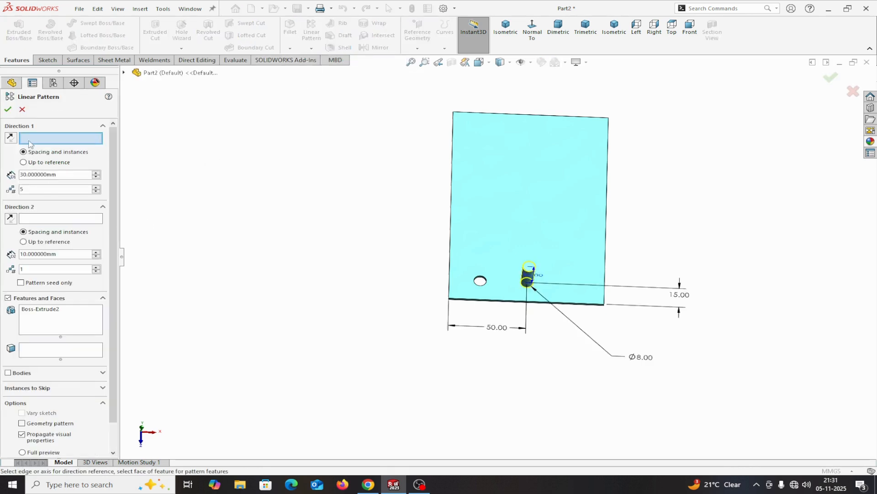
click(450, 254)
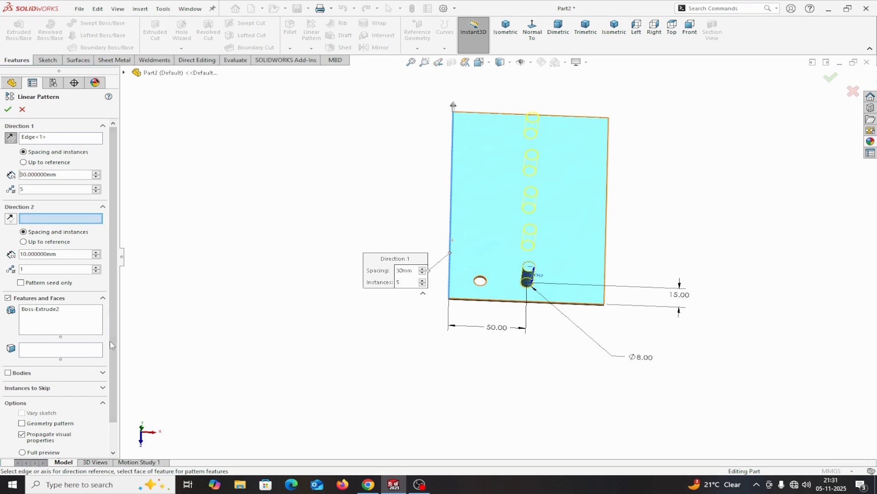
- Enable Instances to Vary for the boss pattern and move the Direction 1 callout clear of the plate
scroll(111, 345, down, 2)
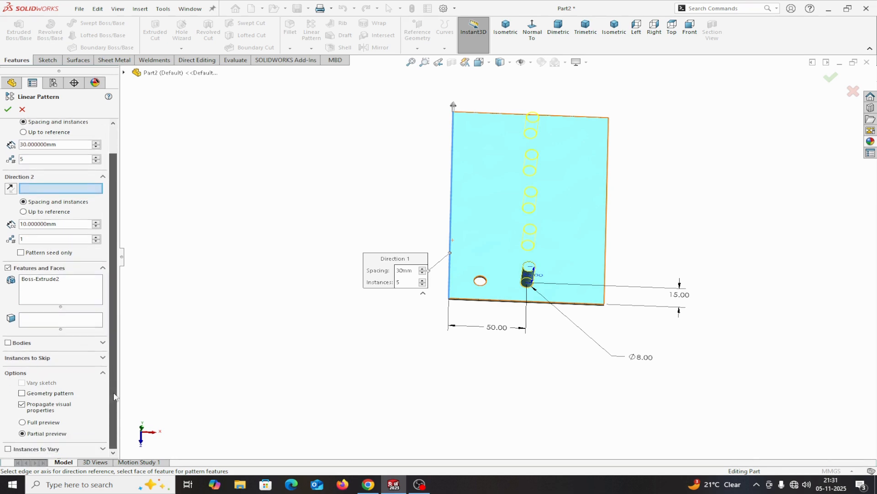
click(8, 449)
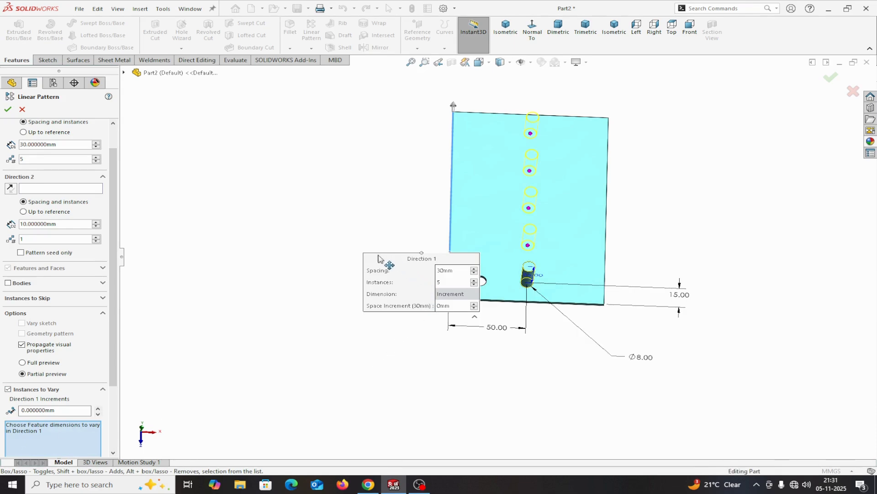
drag(391, 272, 238, 237)
scroll(546, 324, down, 2)
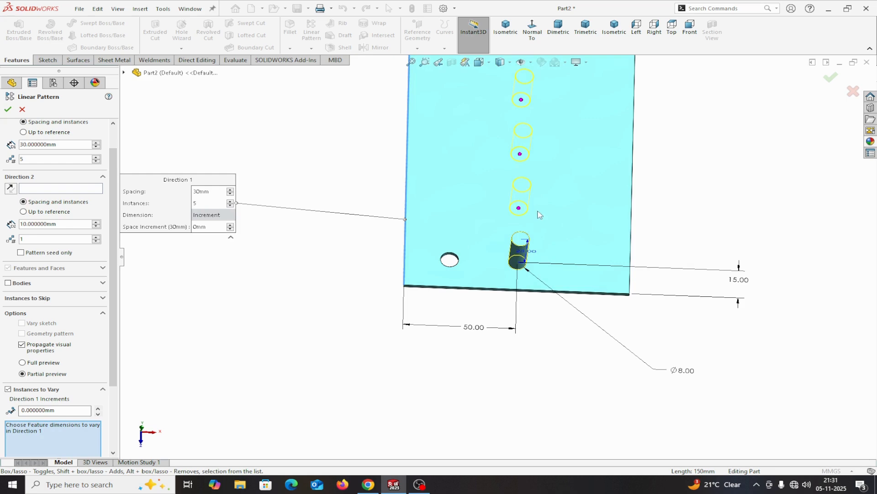
scroll(533, 202, up, 3)
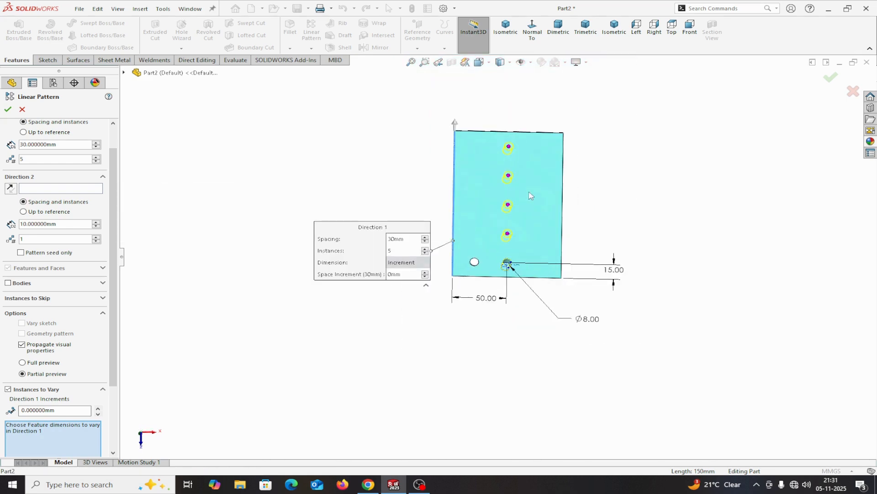
click(532, 32)
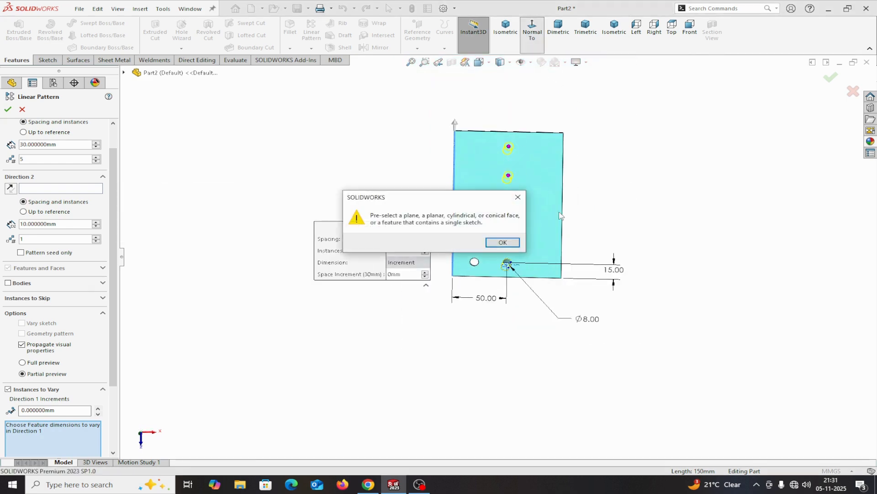
click(518, 197)
click(559, 27)
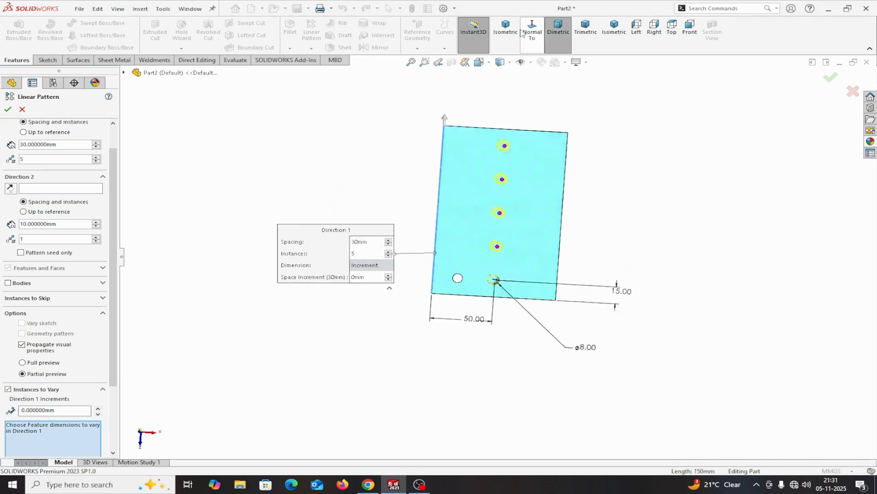
click(534, 44)
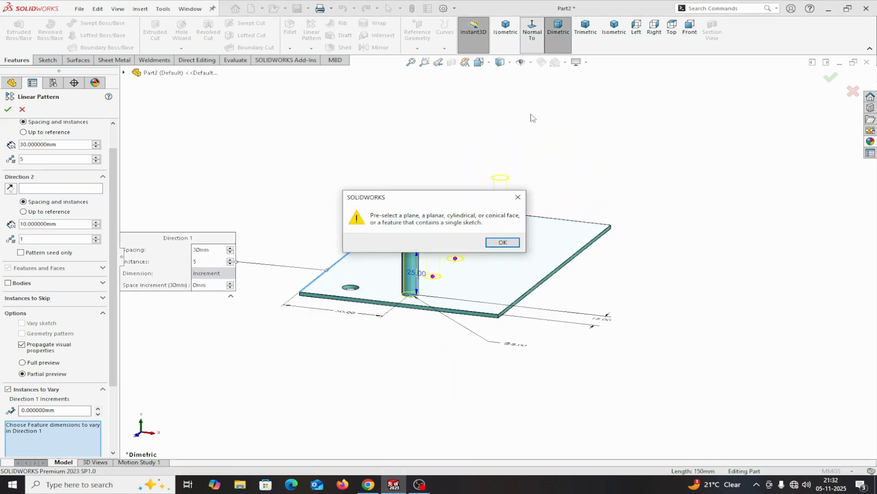
click(520, 199)
scroll(547, 174, up, 4)
middle_drag(547, 174, 560, 274)
scroll(488, 255, down, 4)
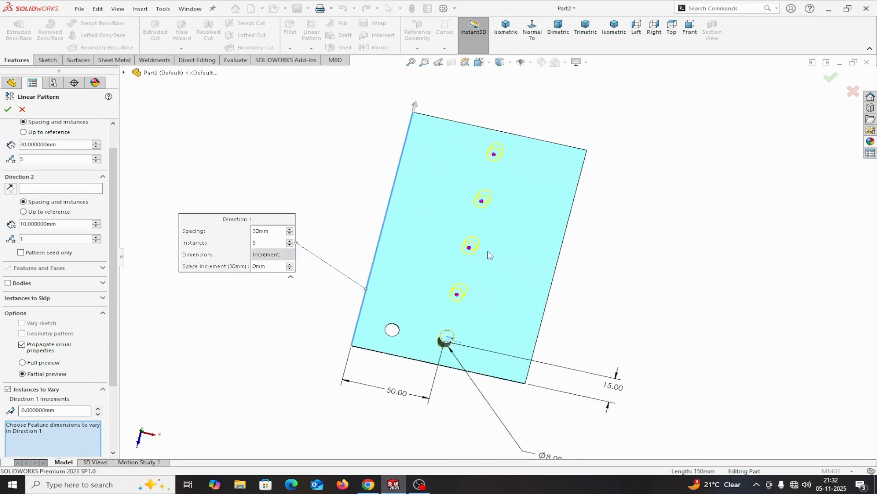
right_click(483, 204)
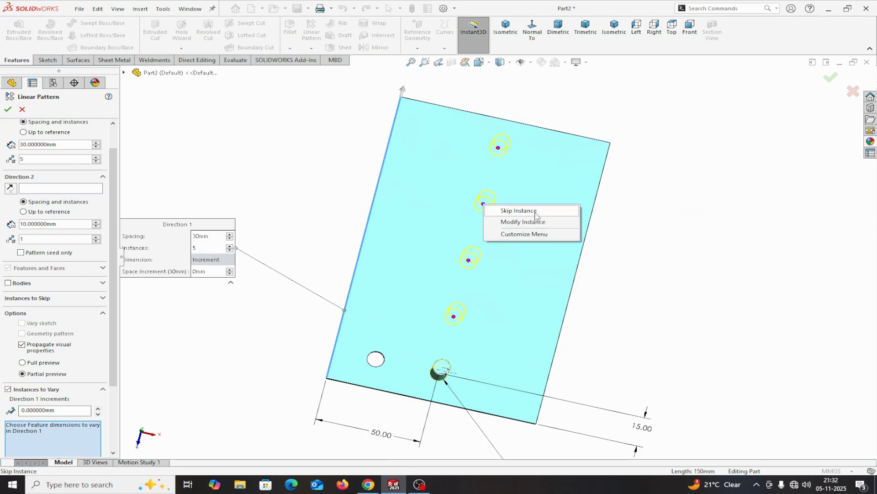
click(734, 311)
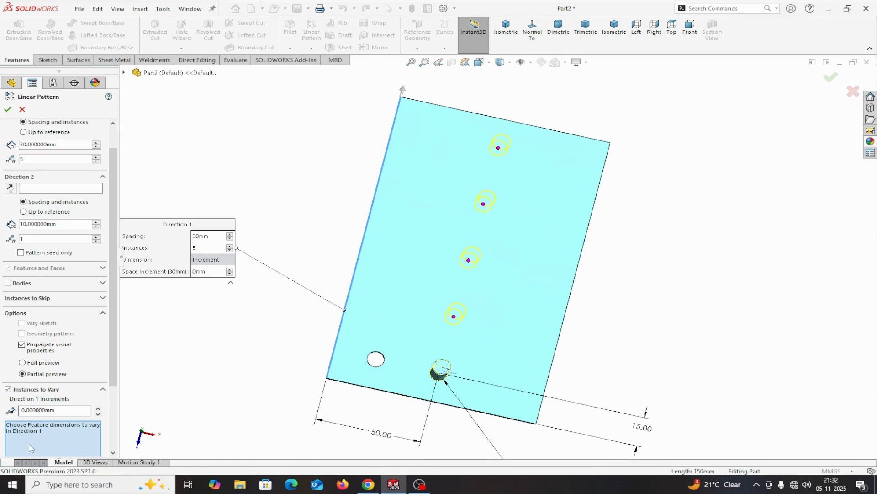
- Choose the boss's 8 mm diameter as the dimension to vary in Direction 1
scroll(521, 452, up, 2)
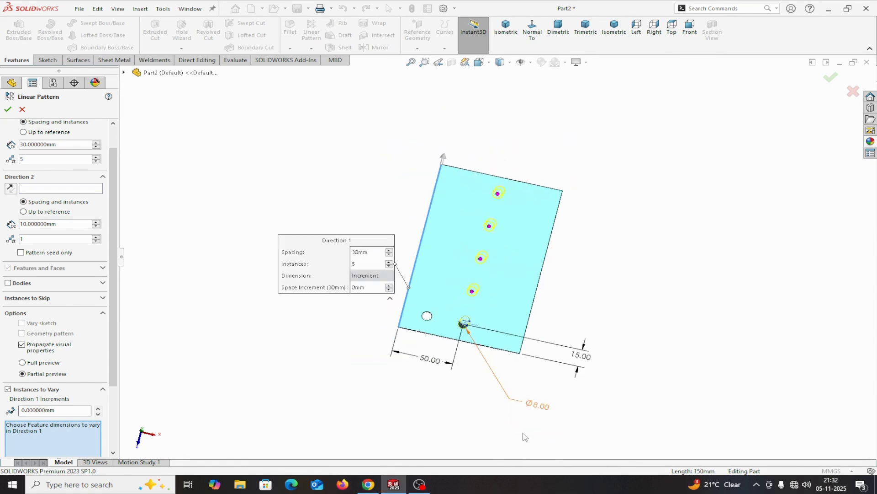
scroll(536, 412, down, 3)
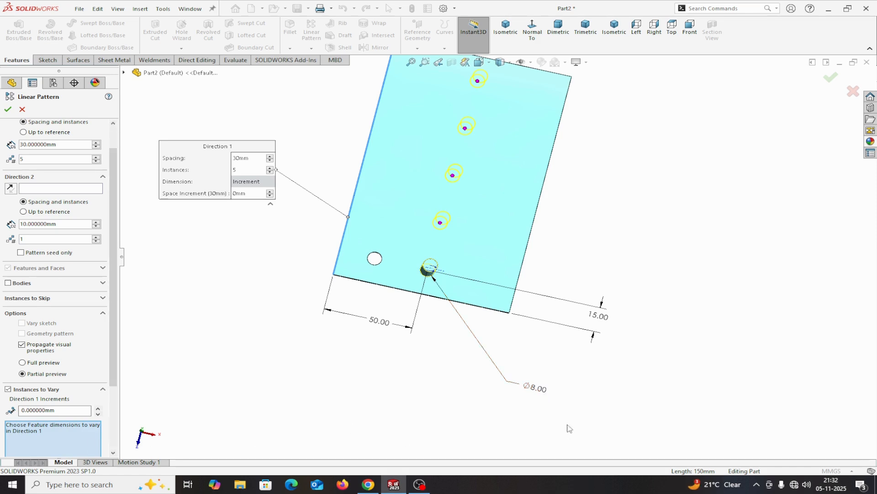
click(545, 390)
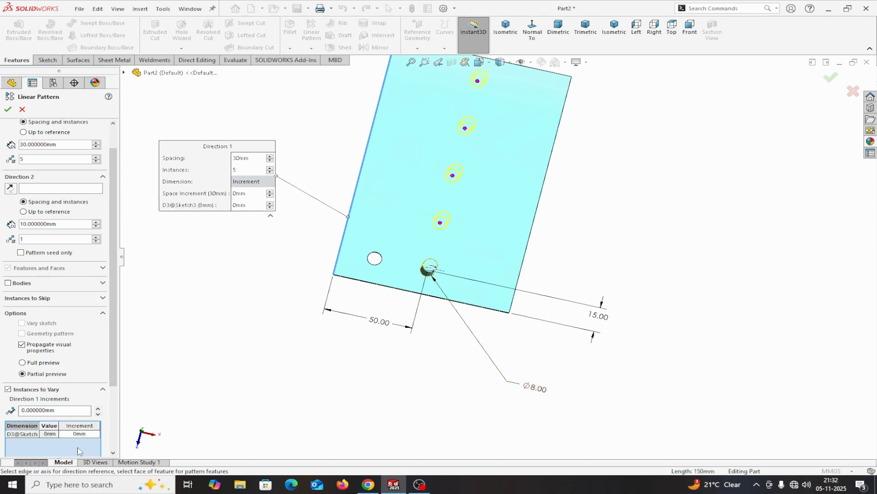
- Set the diameter increment to 1 mm per instance and complete the linear pattern
scroll(78, 448, down, 3)
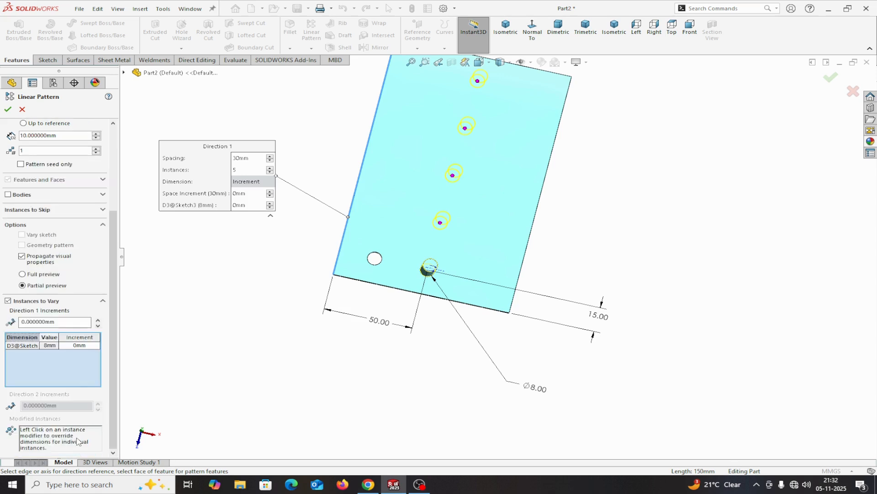
click(82, 347)
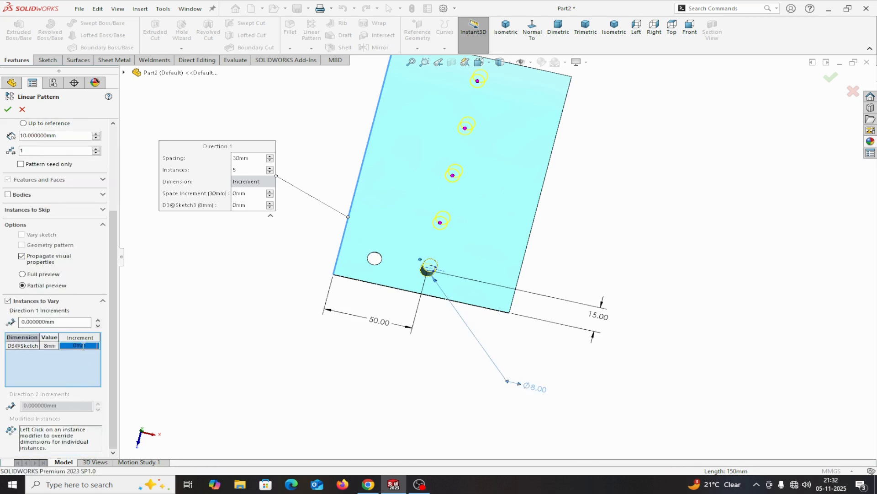
text(1)
key(Return)
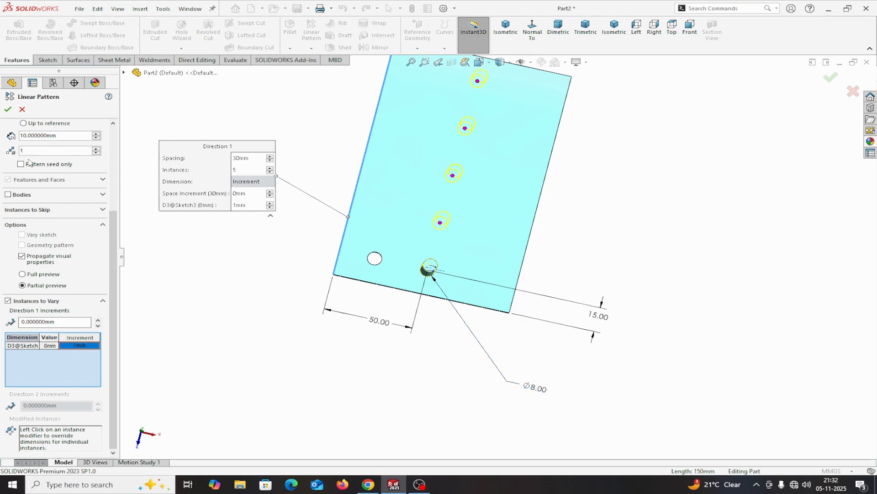
click(8, 109)
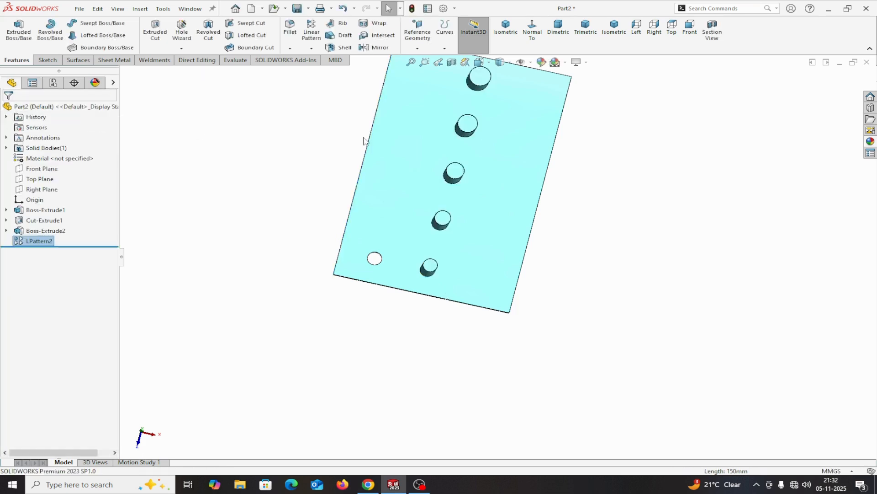
- Measure the diameter of the second boss's top edge, counting from the original boss
scroll(497, 247, up, 3)
scroll(492, 181, down, 4)
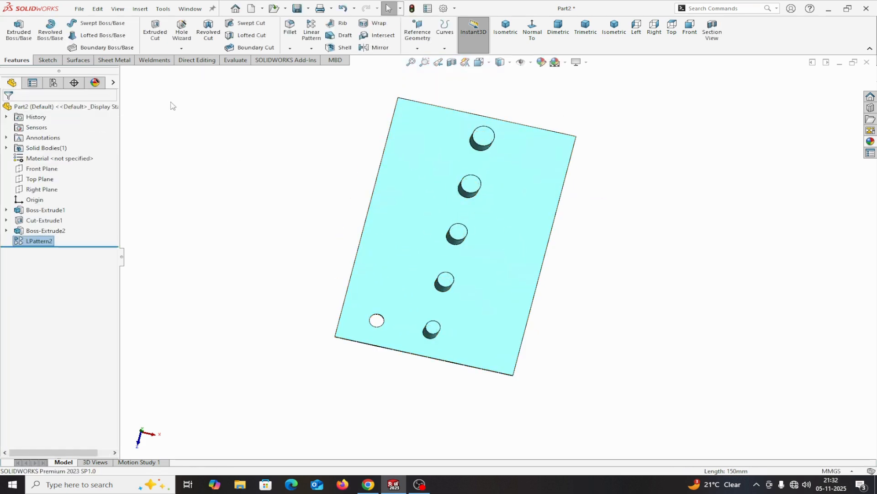
click(238, 61)
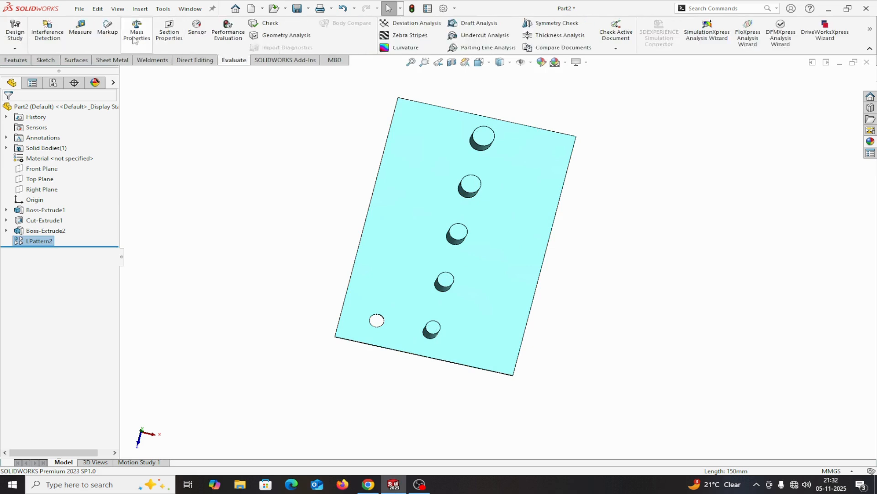
click(80, 28)
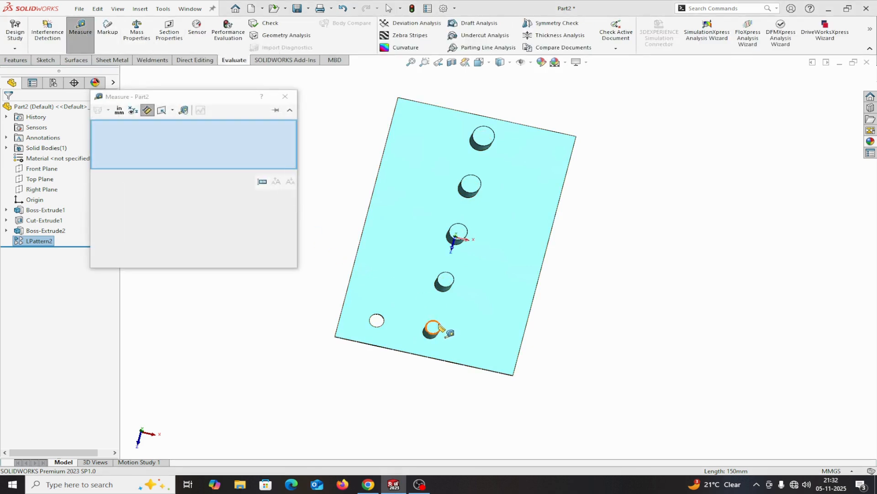
click(446, 279)
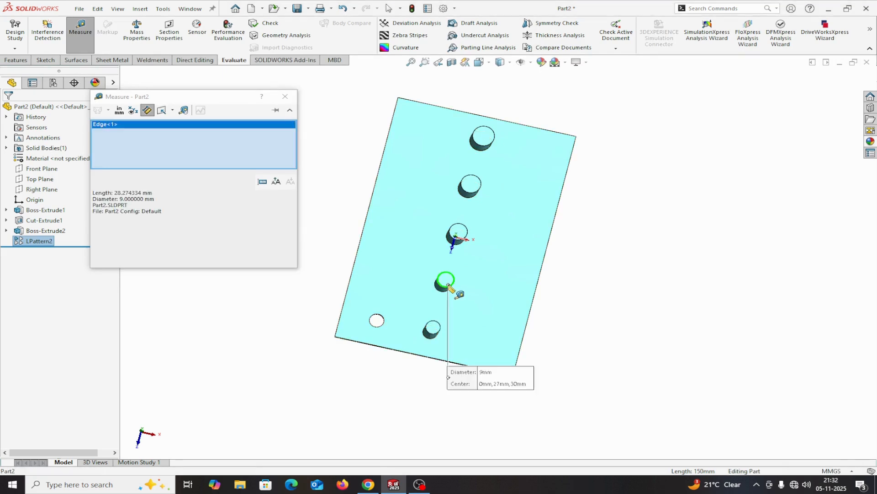
- Clear the measured selection, measure the diameter of the middle boss's top edge, and close the Measure tool
right_click(168, 152)
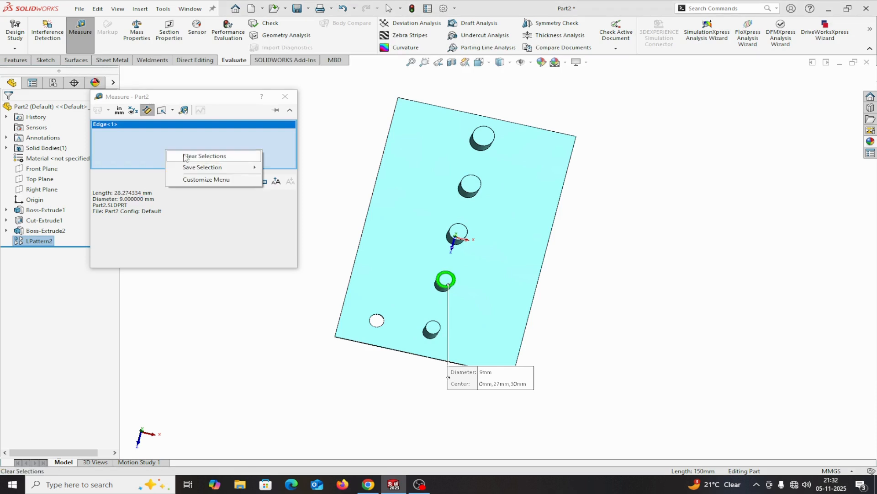
click(196, 155)
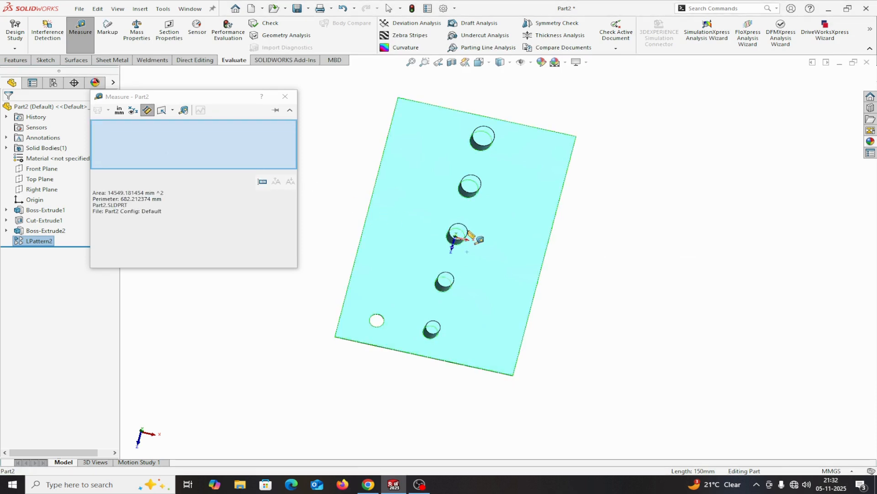
click(469, 238)
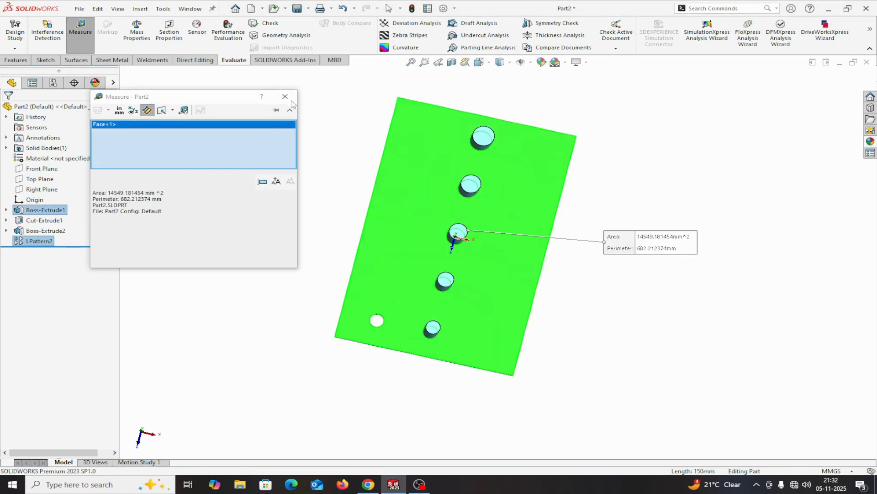
right_click(199, 134)
click(220, 142)
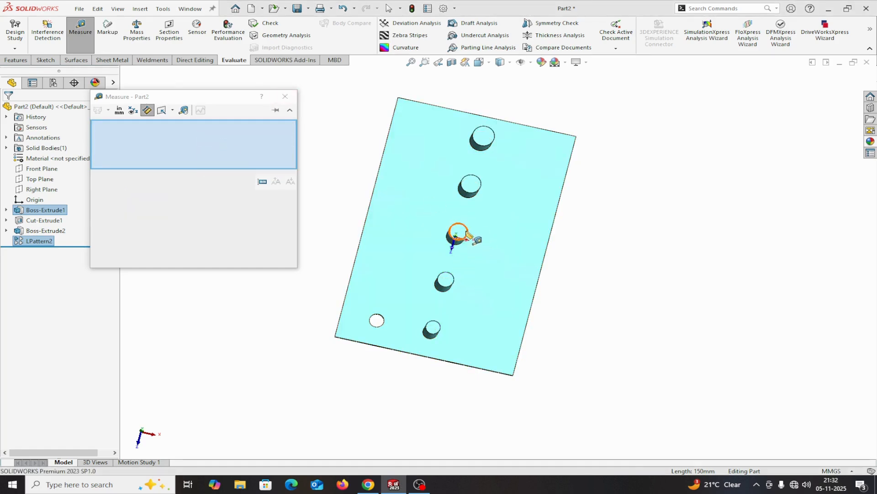
click(467, 234)
double_click(125, 200)
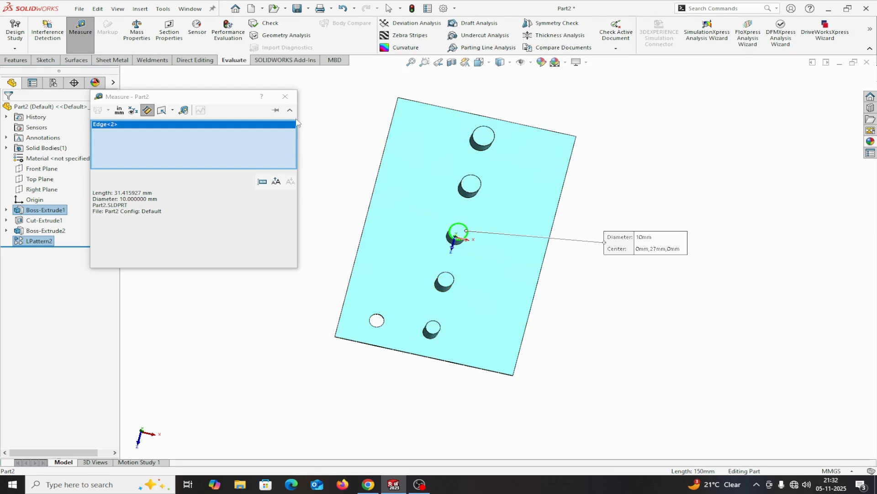
click(285, 97)
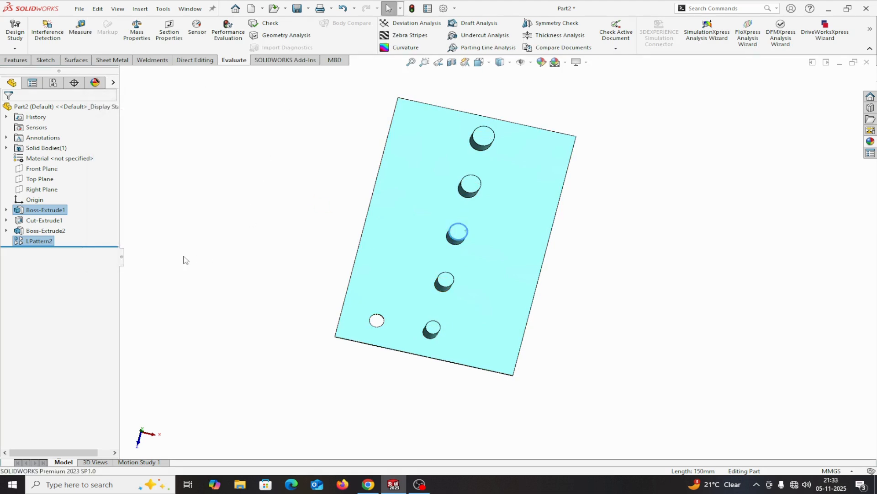
- Reopen the boss's linear pattern for editing and add the boss's 15 mm position dimension to the Direction 1 varying dimensions
right_click(39, 242)
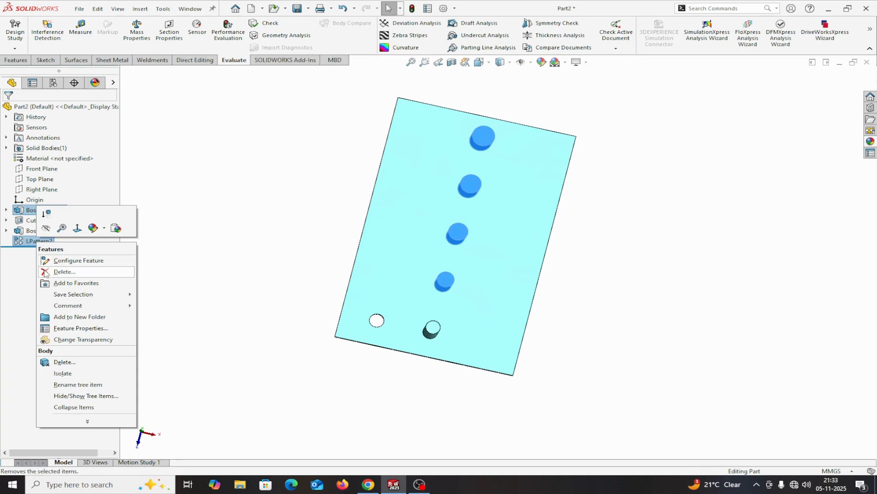
click(184, 250)
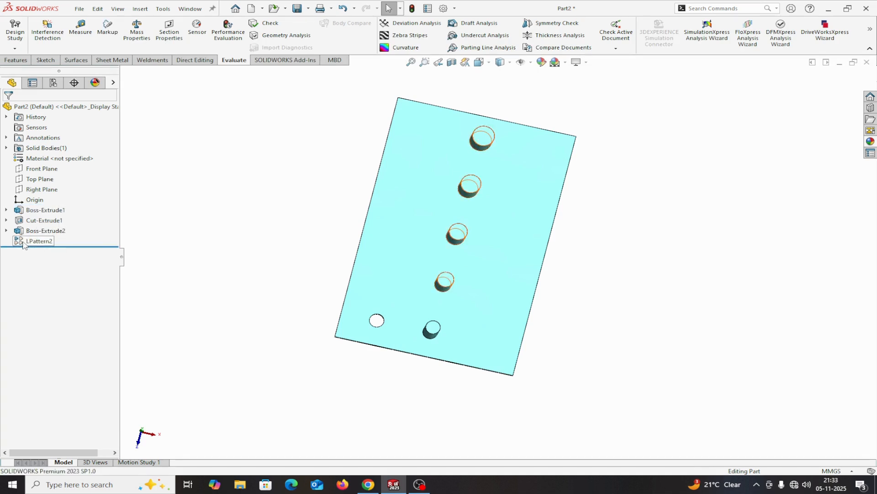
right_click(38, 241)
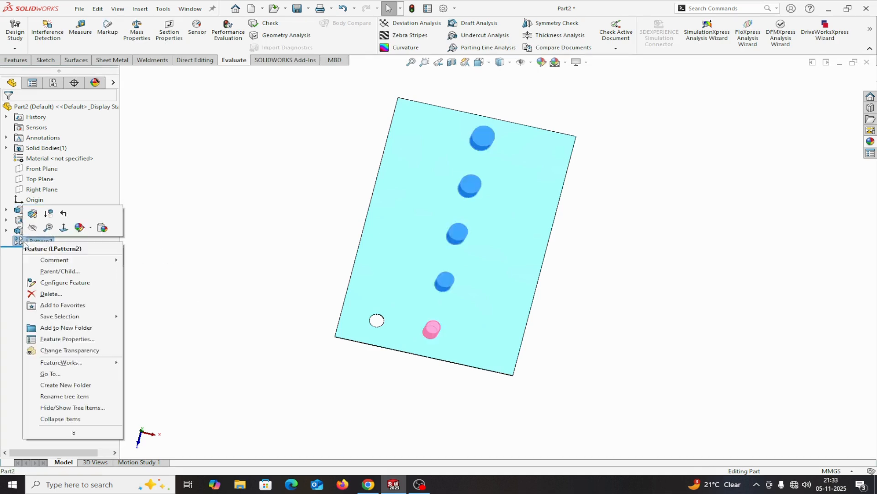
click(32, 213)
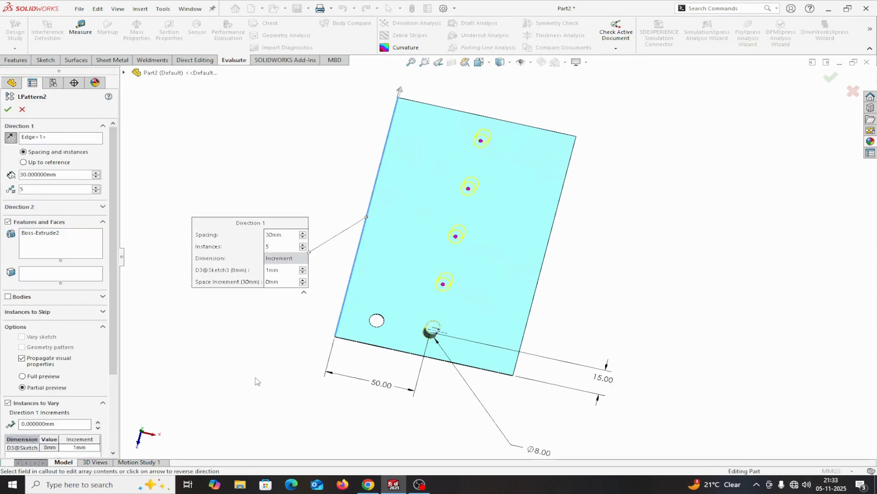
key(z)
scroll(466, 371, down, 2)
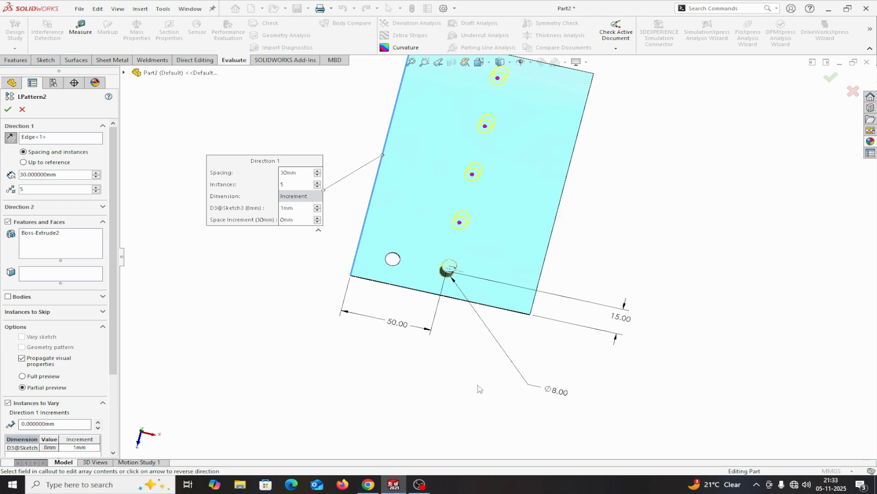
scroll(613, 341, down, 2)
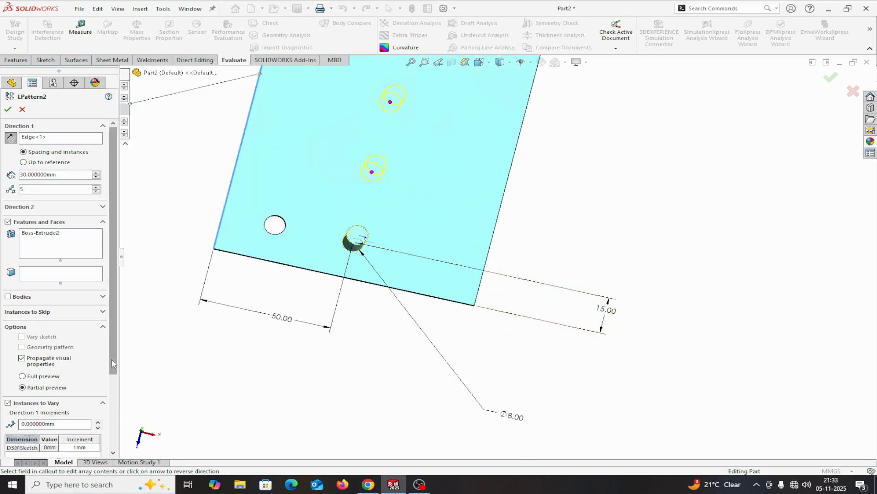
scroll(55, 412, down, 3)
click(39, 393)
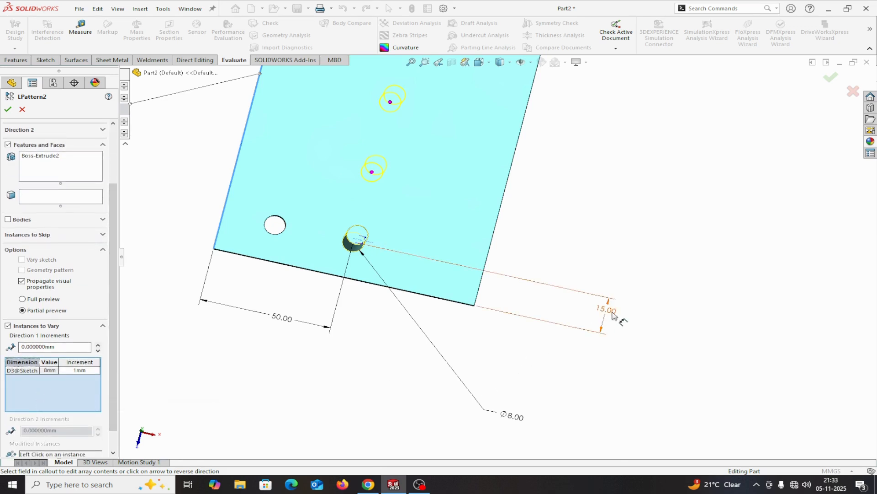
click(611, 310)
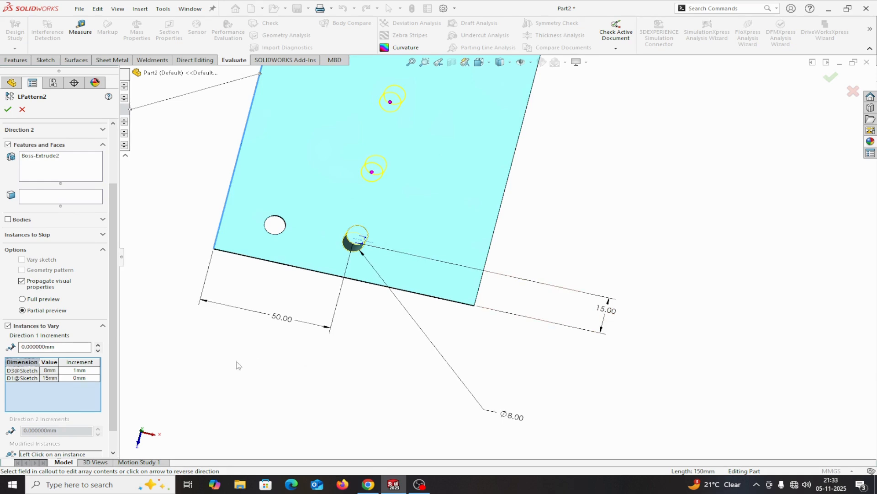
- Set the 15 mm dimension's increment to 0.5 mm per instance and accept the edited pattern
click(84, 378)
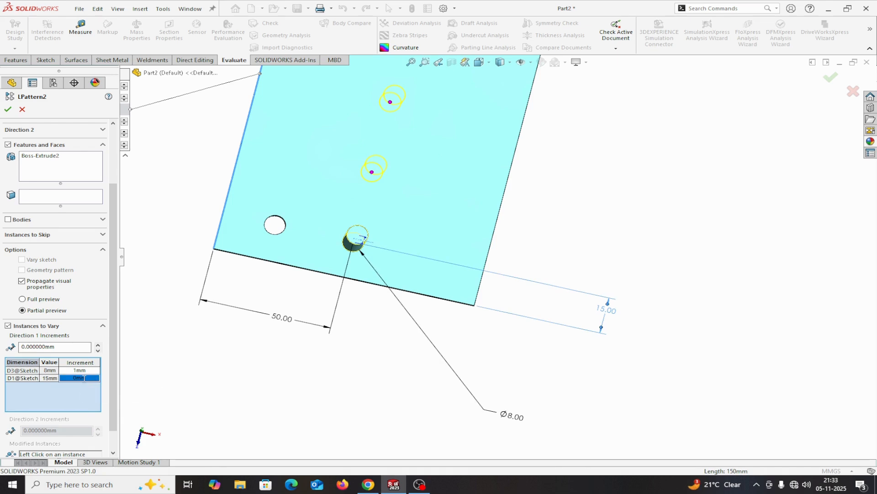
key(BackSpace)
text(.50)
key(Return)
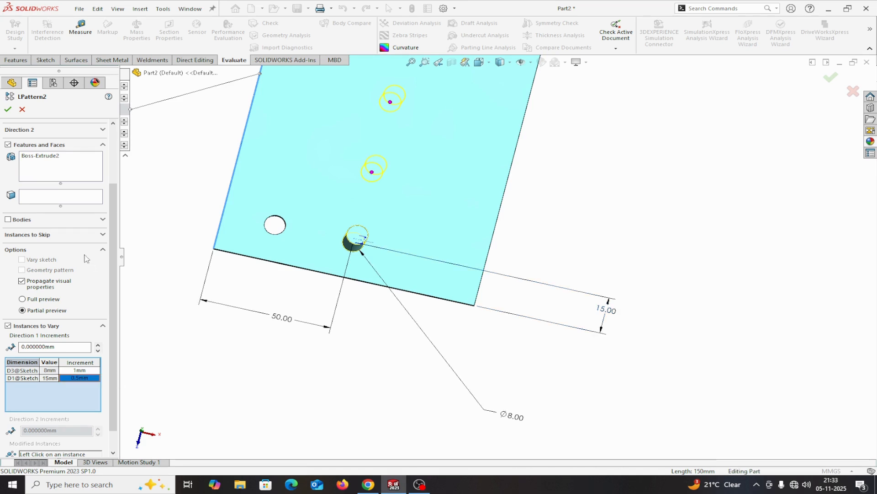
click(7, 110)
scroll(269, 162, up, 5)
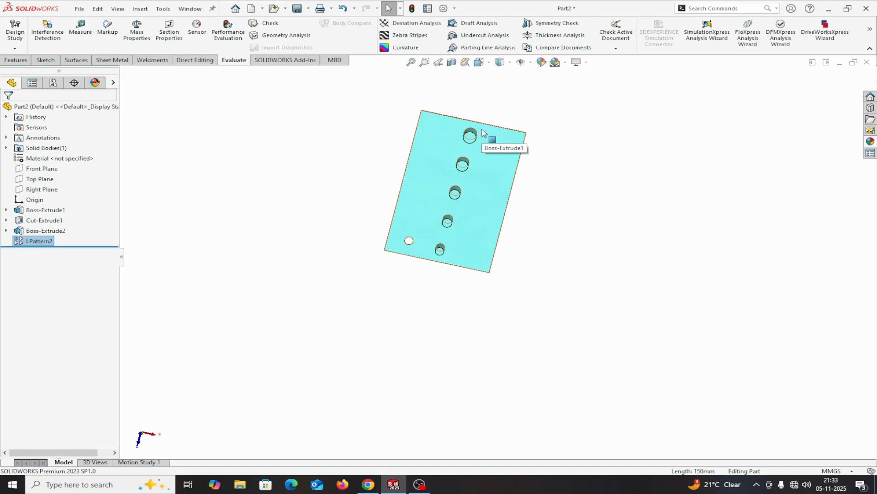
- Edit the boss's linear pattern again and add the 50 mm position dimension as another varying dimension in Direction 1
right_click(23, 243)
click(30, 219)
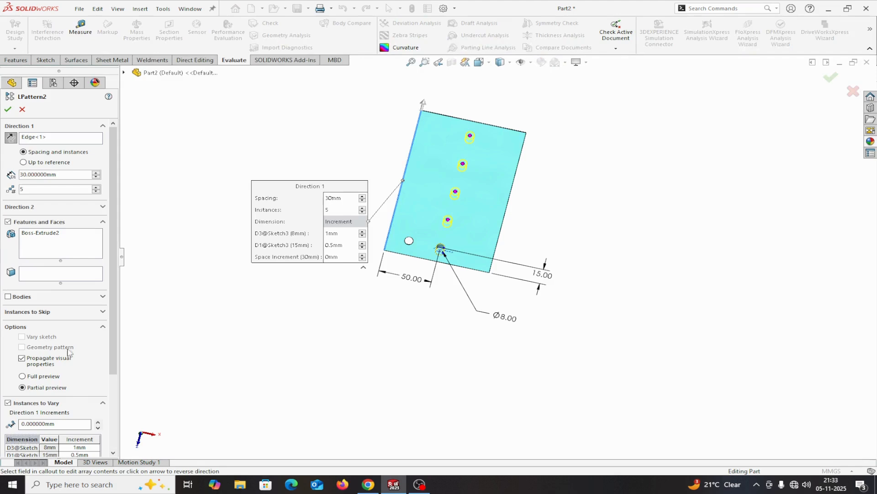
scroll(68, 379, down, 3)
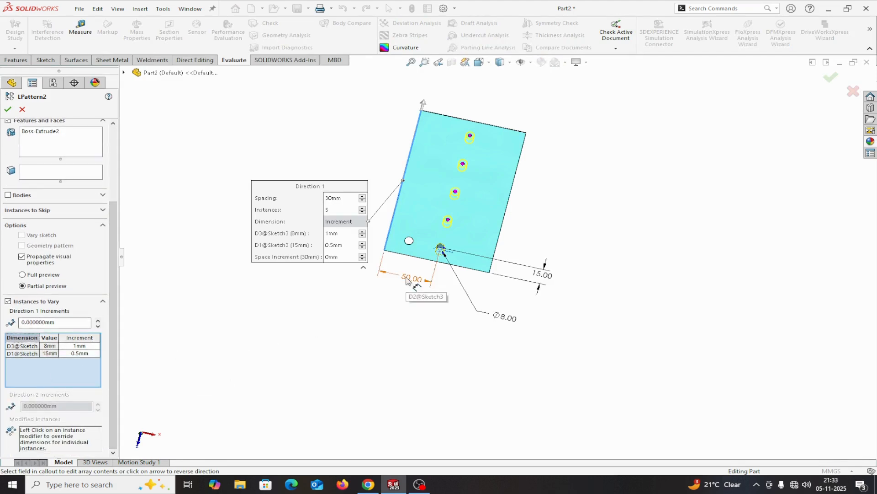
click(407, 277)
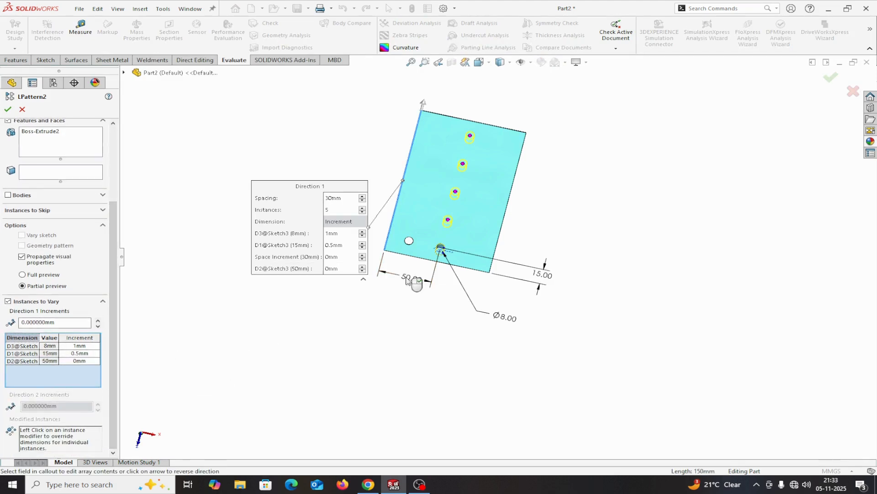
- Set the 50 mm dimension's increment to 2 mm per instance, accept the pattern, and view the plate from above
click(80, 361)
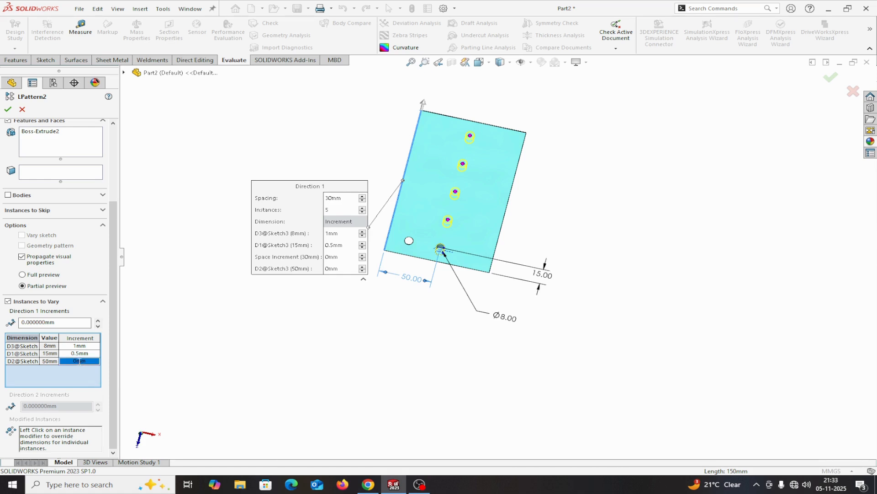
text(2)
key(Return)
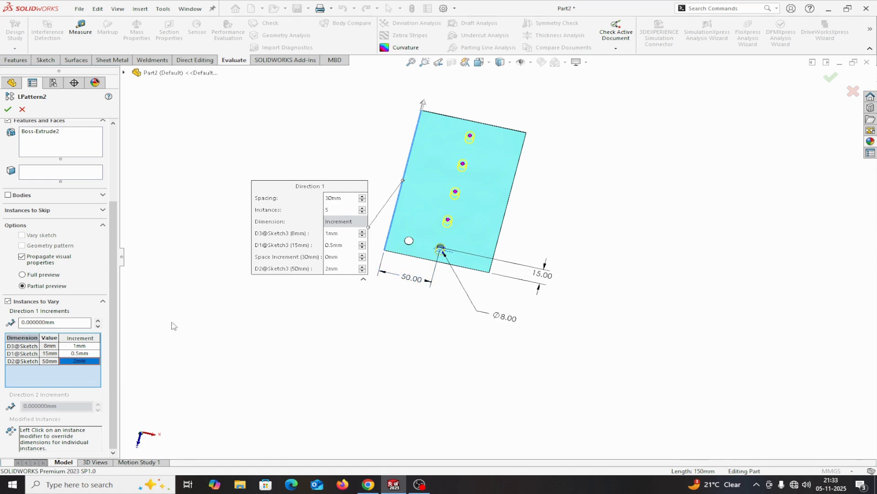
click(8, 109)
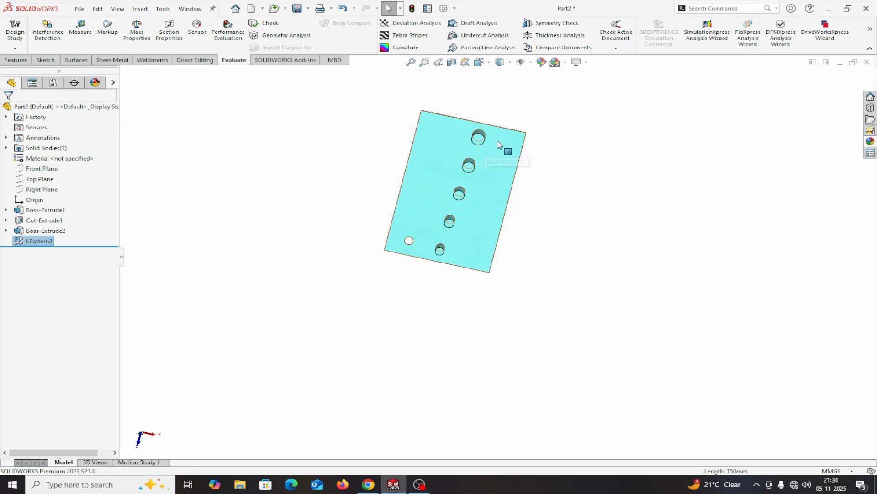
middle_drag(550, 237, 554, 212)
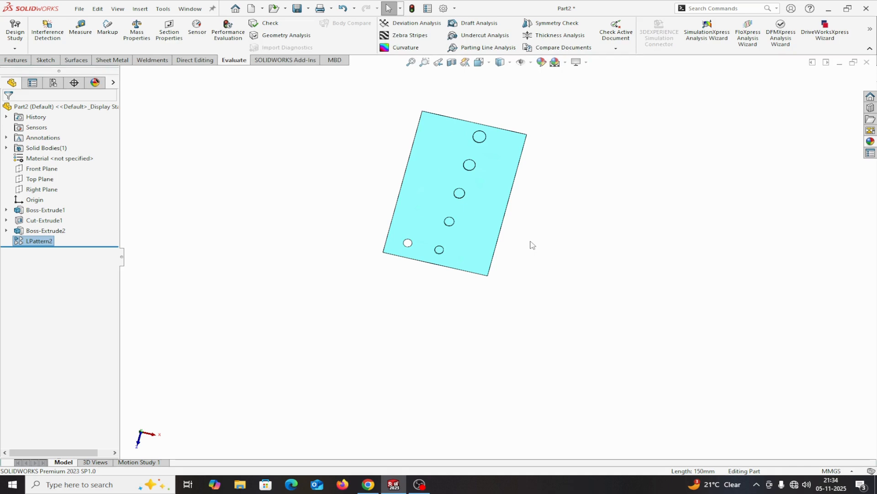
scroll(500, 209, down, 3)
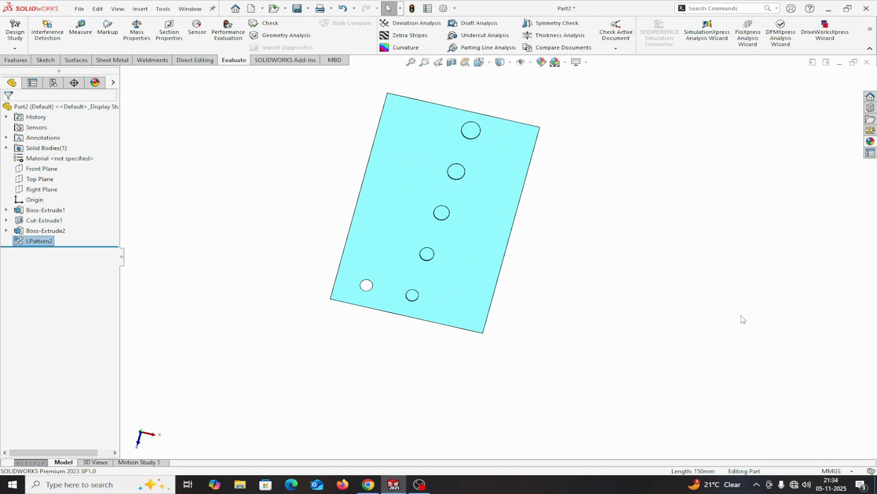